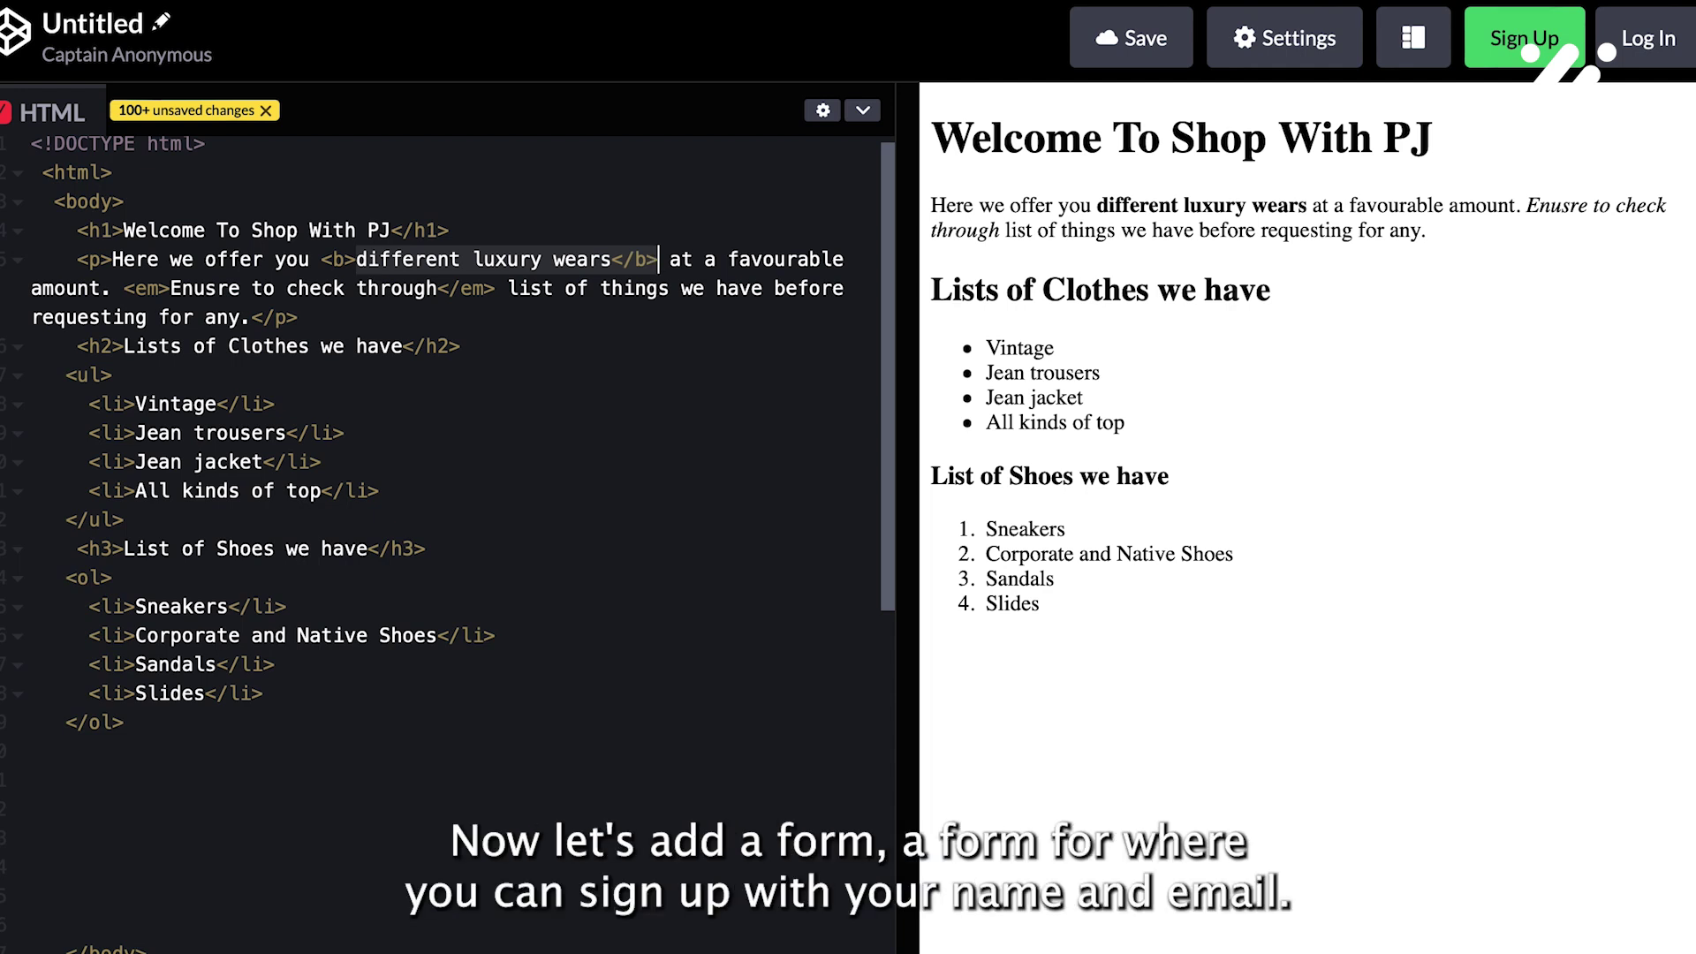
Step: Below </ol>, add <label>Name <input name="name"></label> and check the preview
click(145, 785)
text(<la)
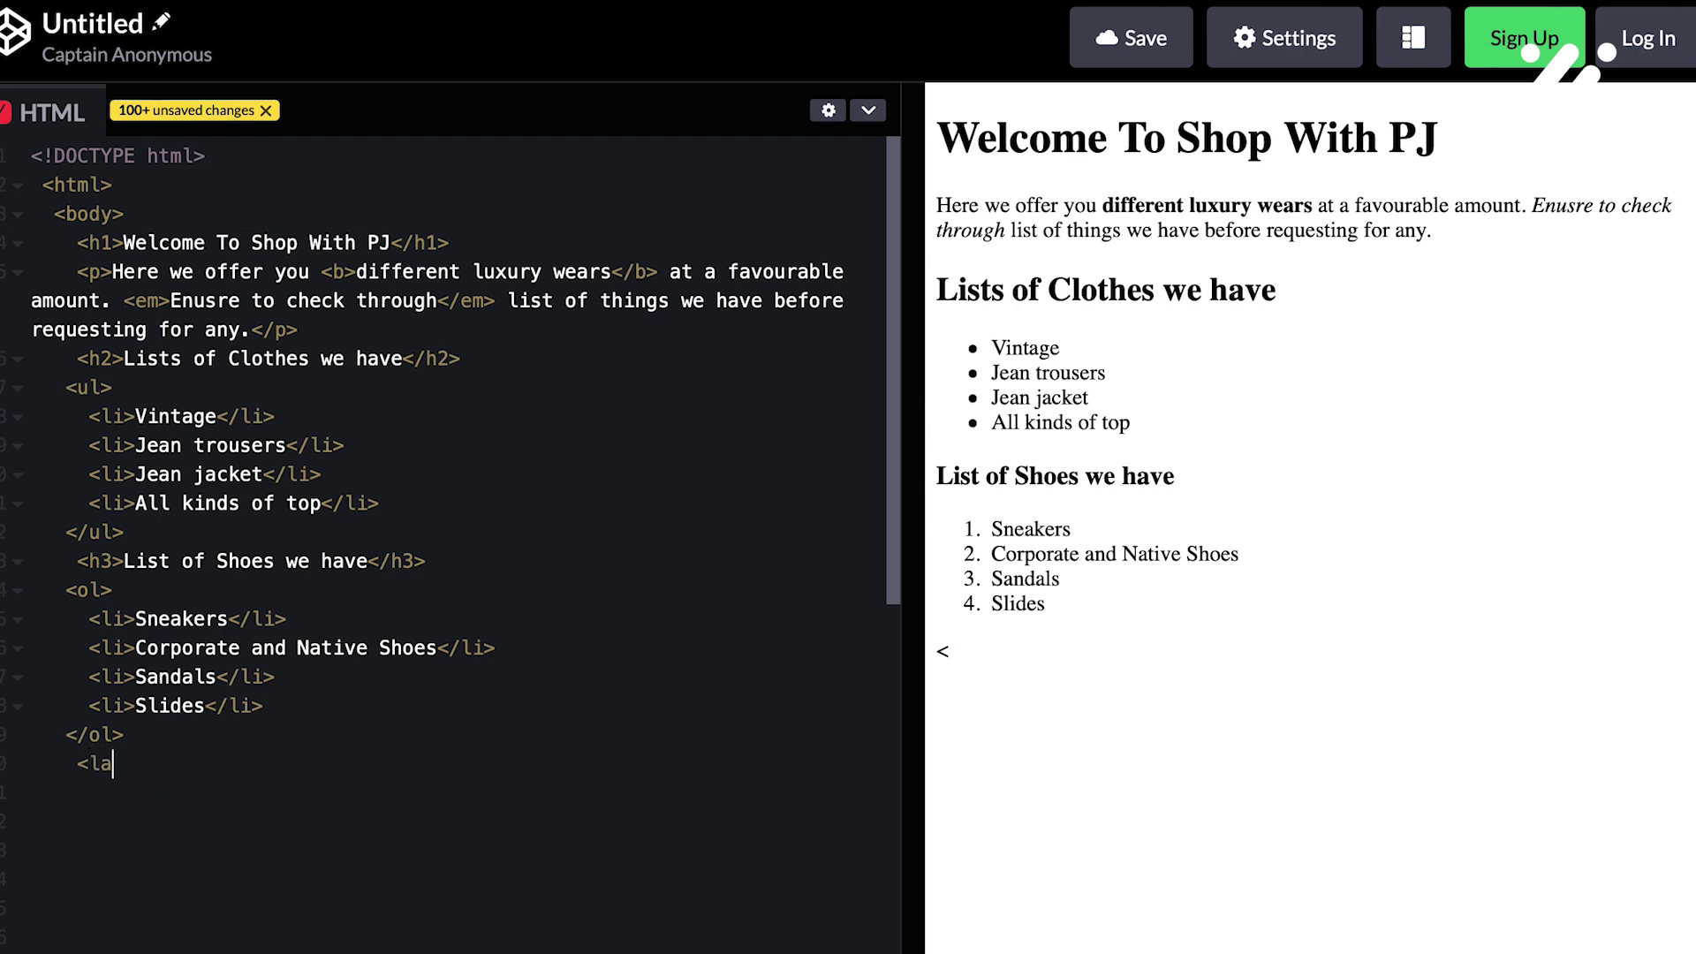
text(bel)
text(><)
text(/labe)
text(l>)
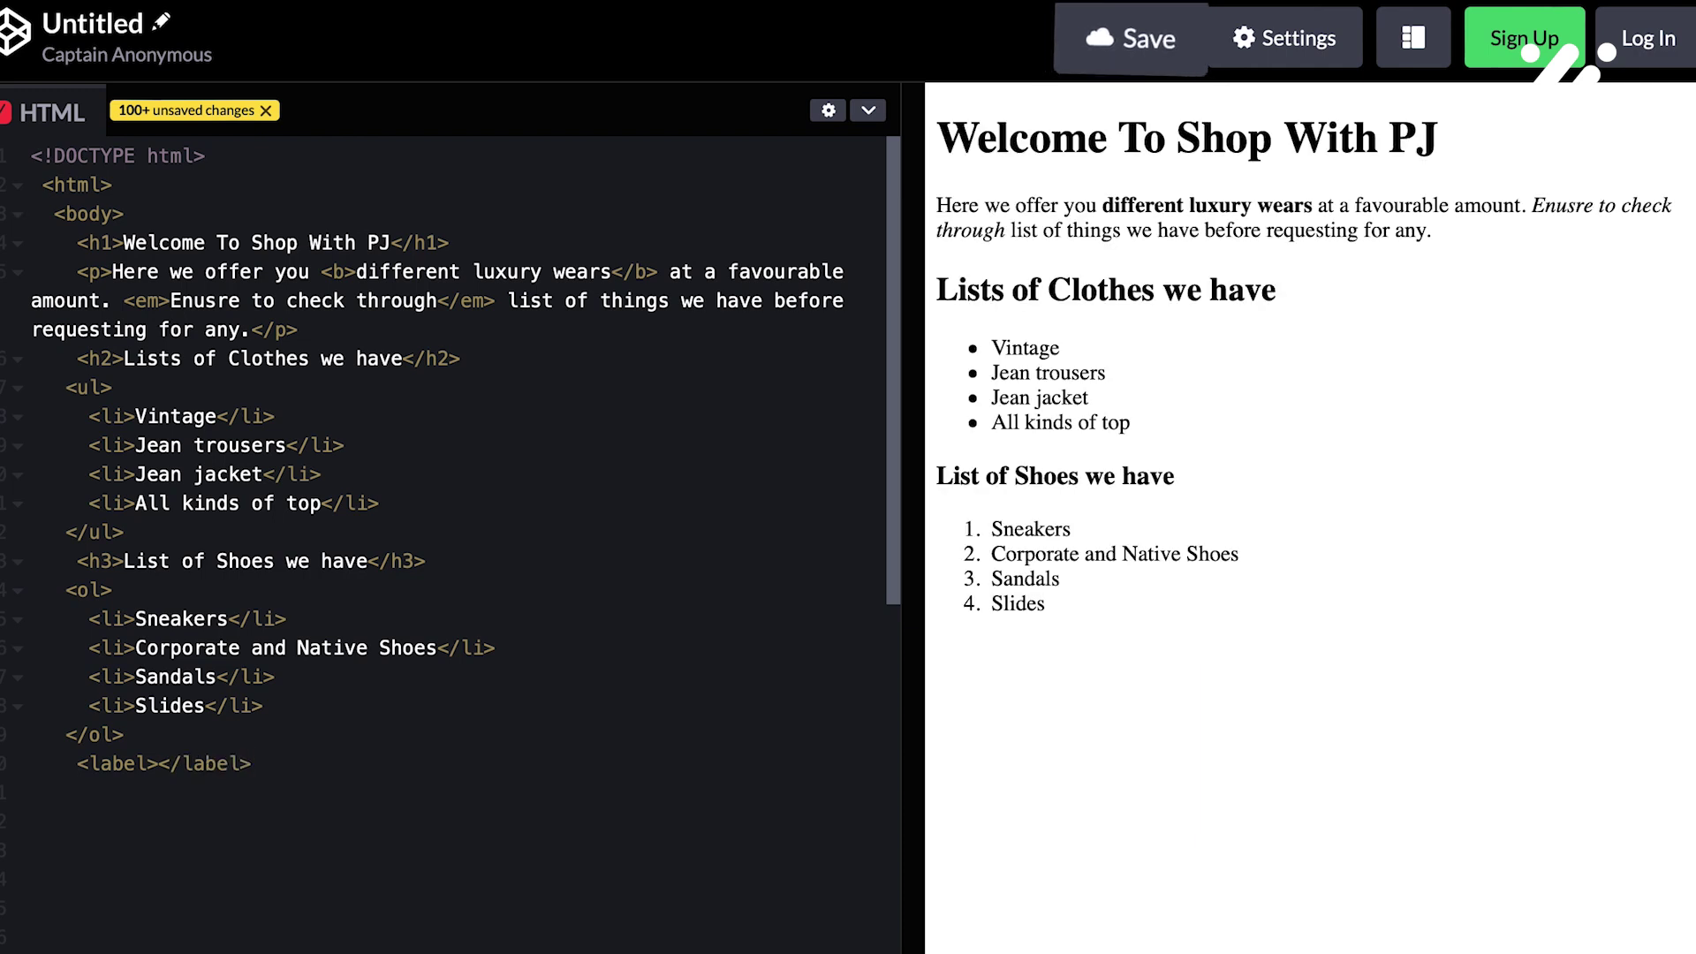
key(Left)
key(Left)
key(Left)
key(Left)
key(Left)
key(Left)
key(Left)
key(Left)
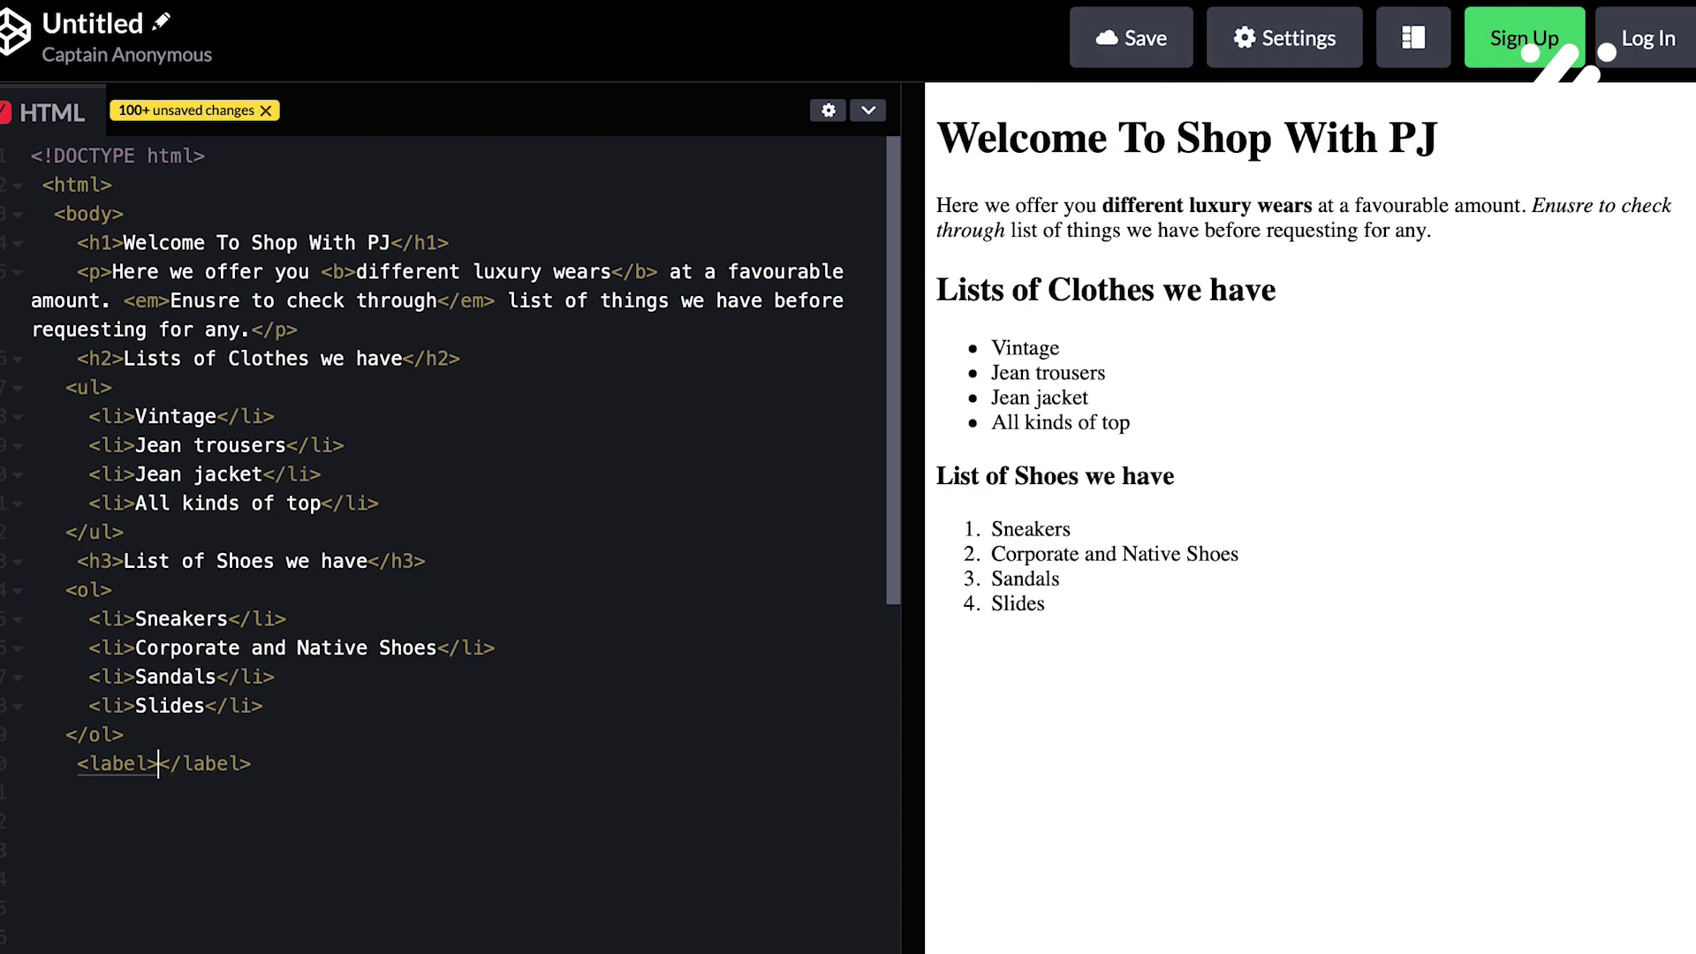
text(Nam)
text(e <)
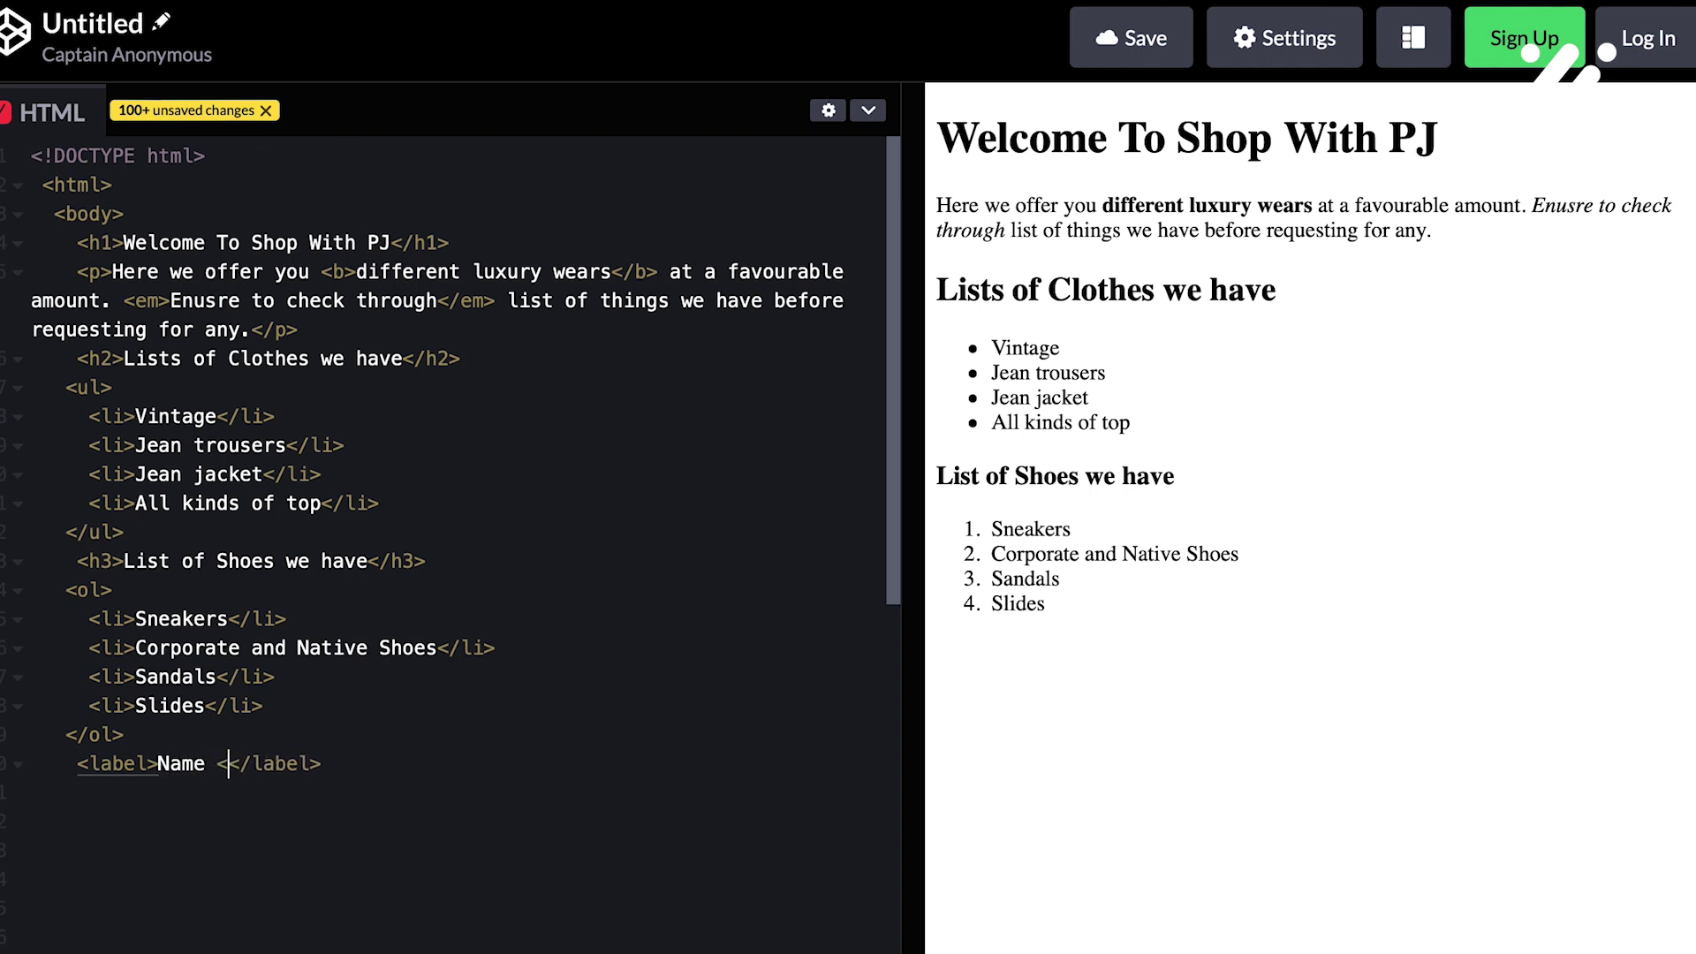
text(inp)
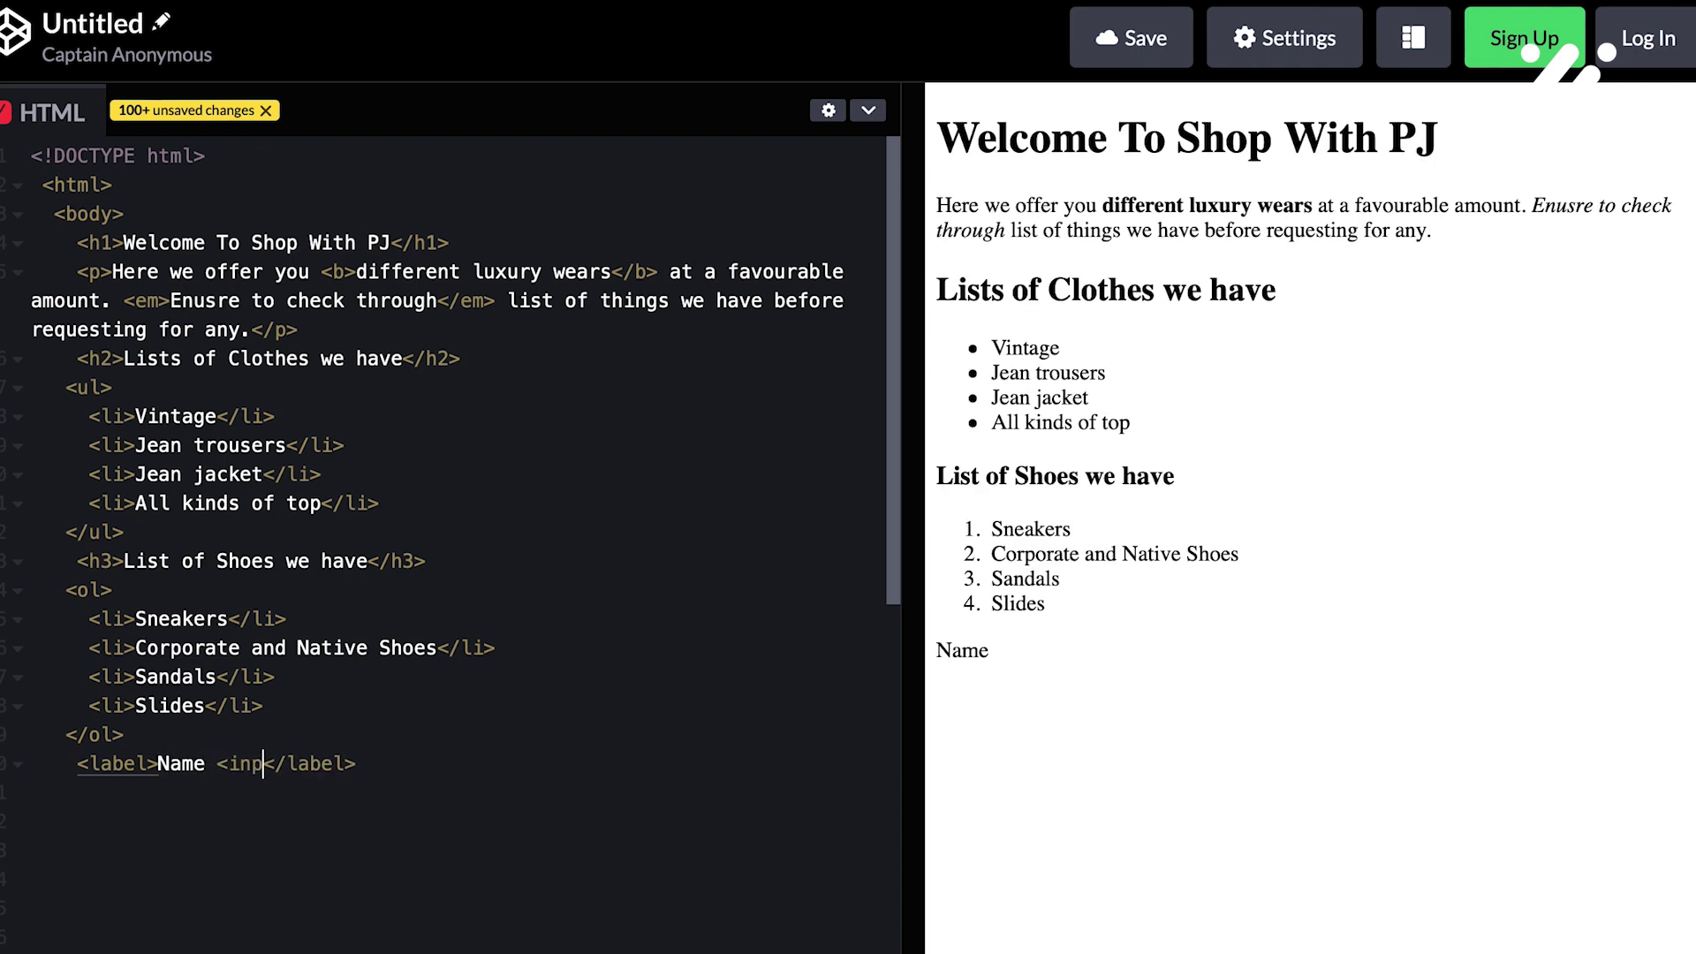
text(ut na)
text(me=)
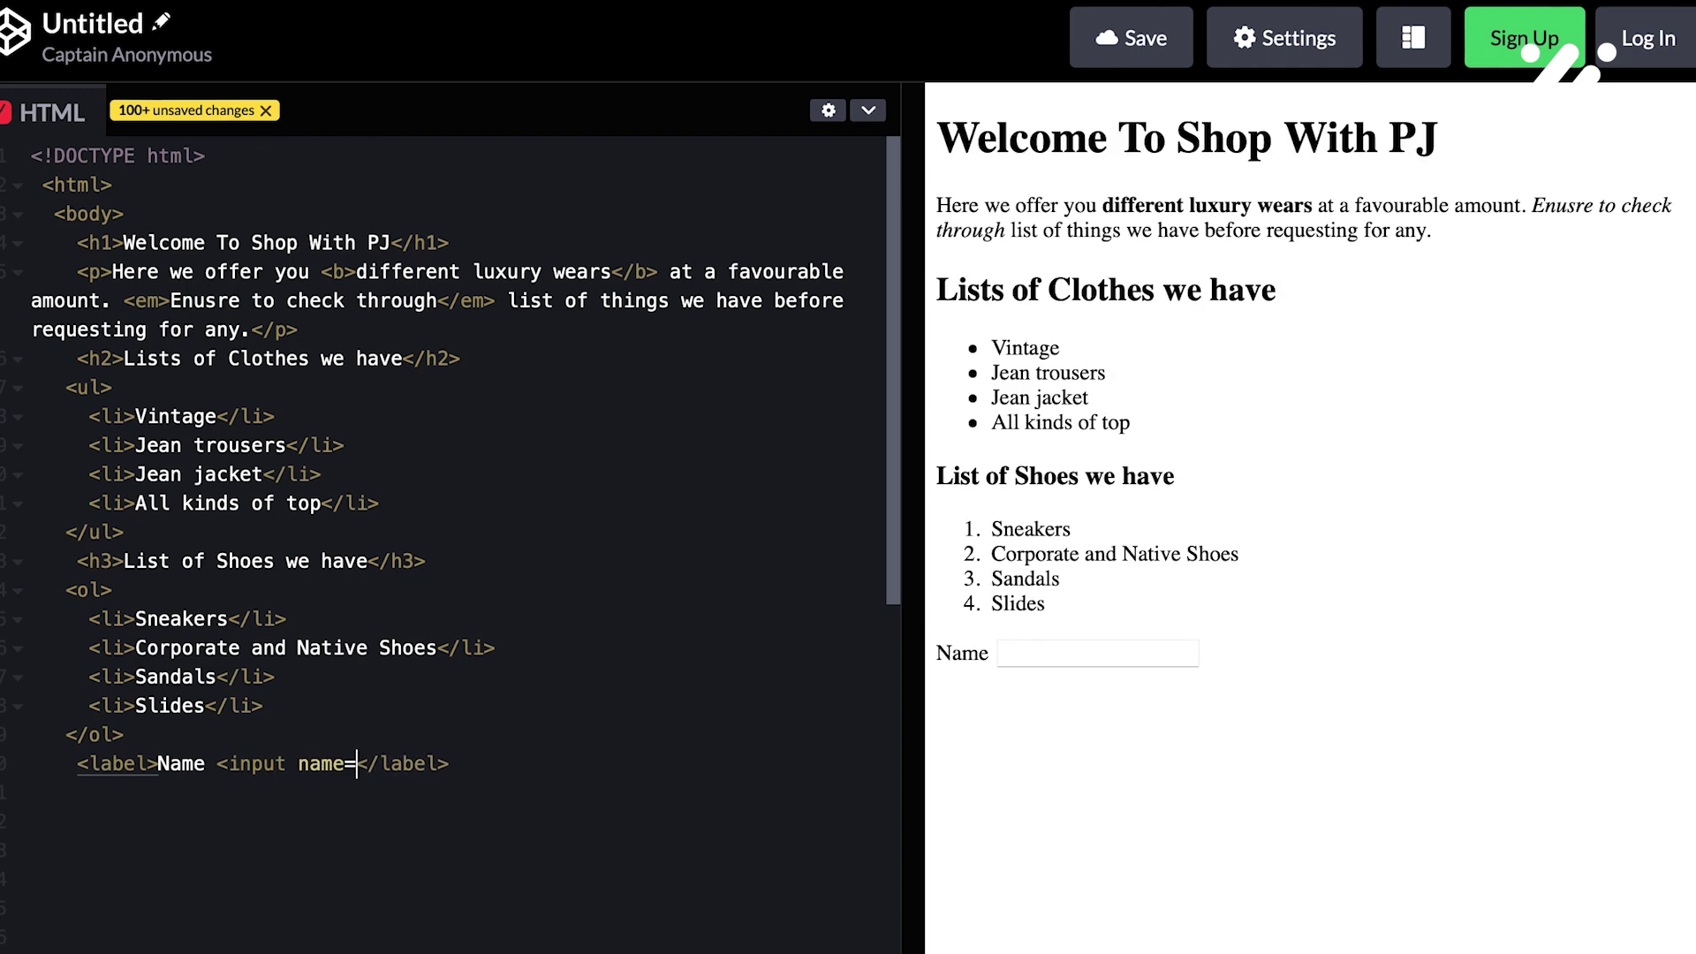
text(")
key(Left)
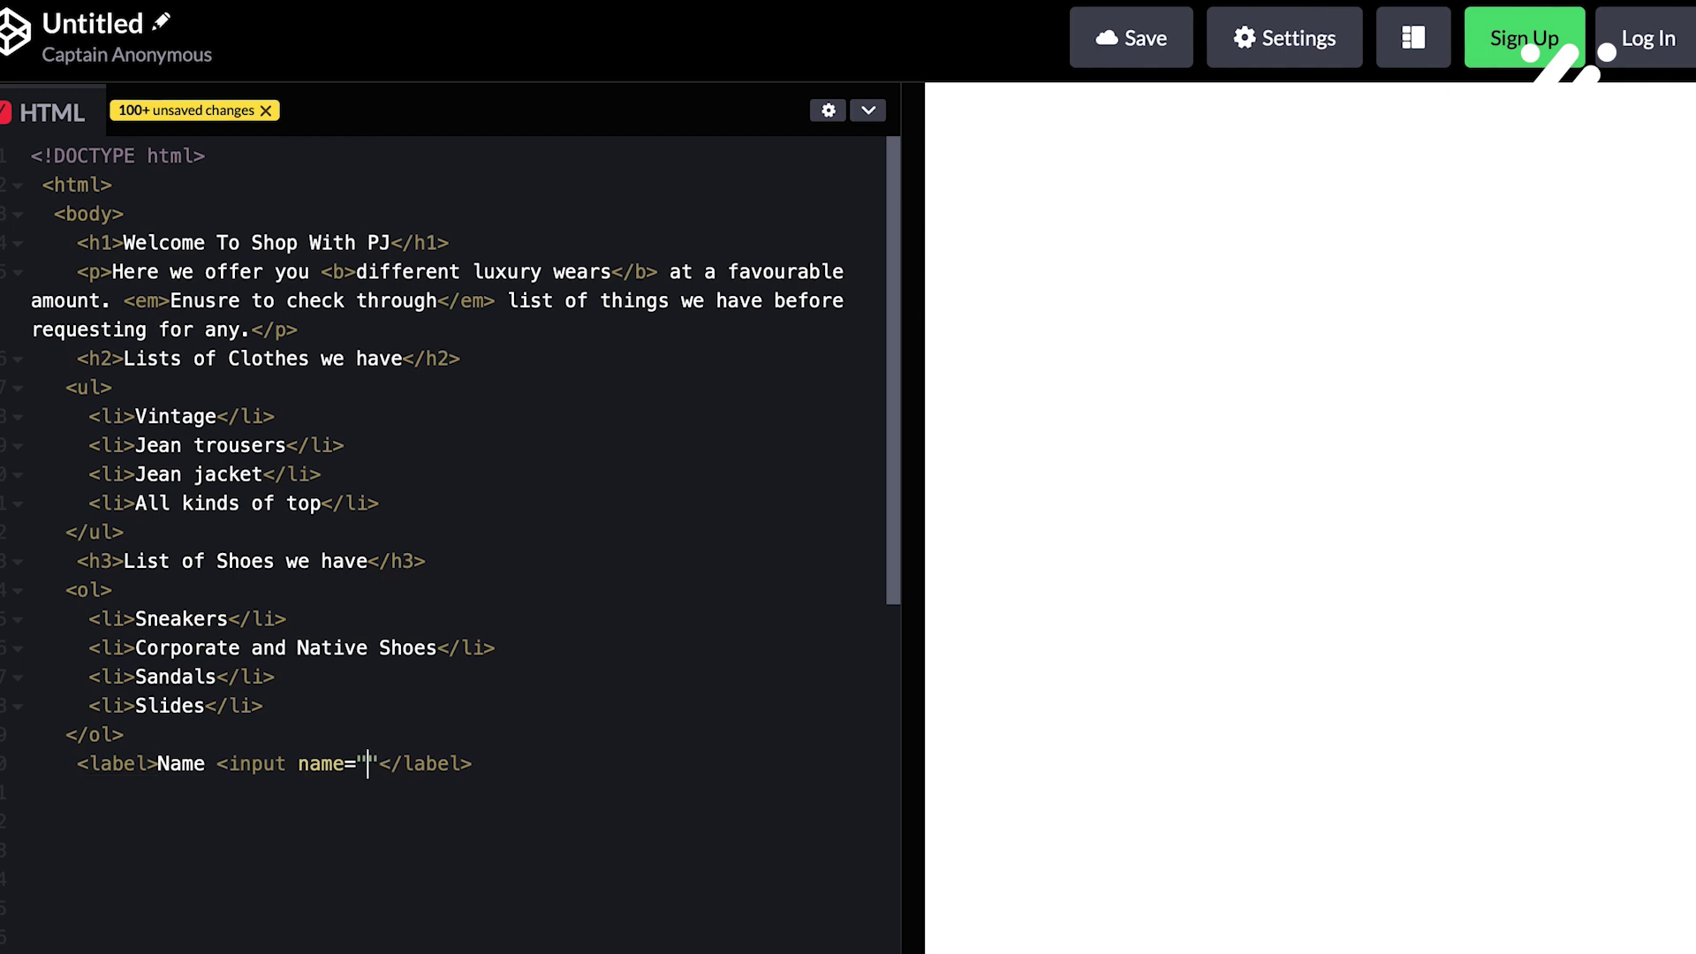
text(name)
key(Right)
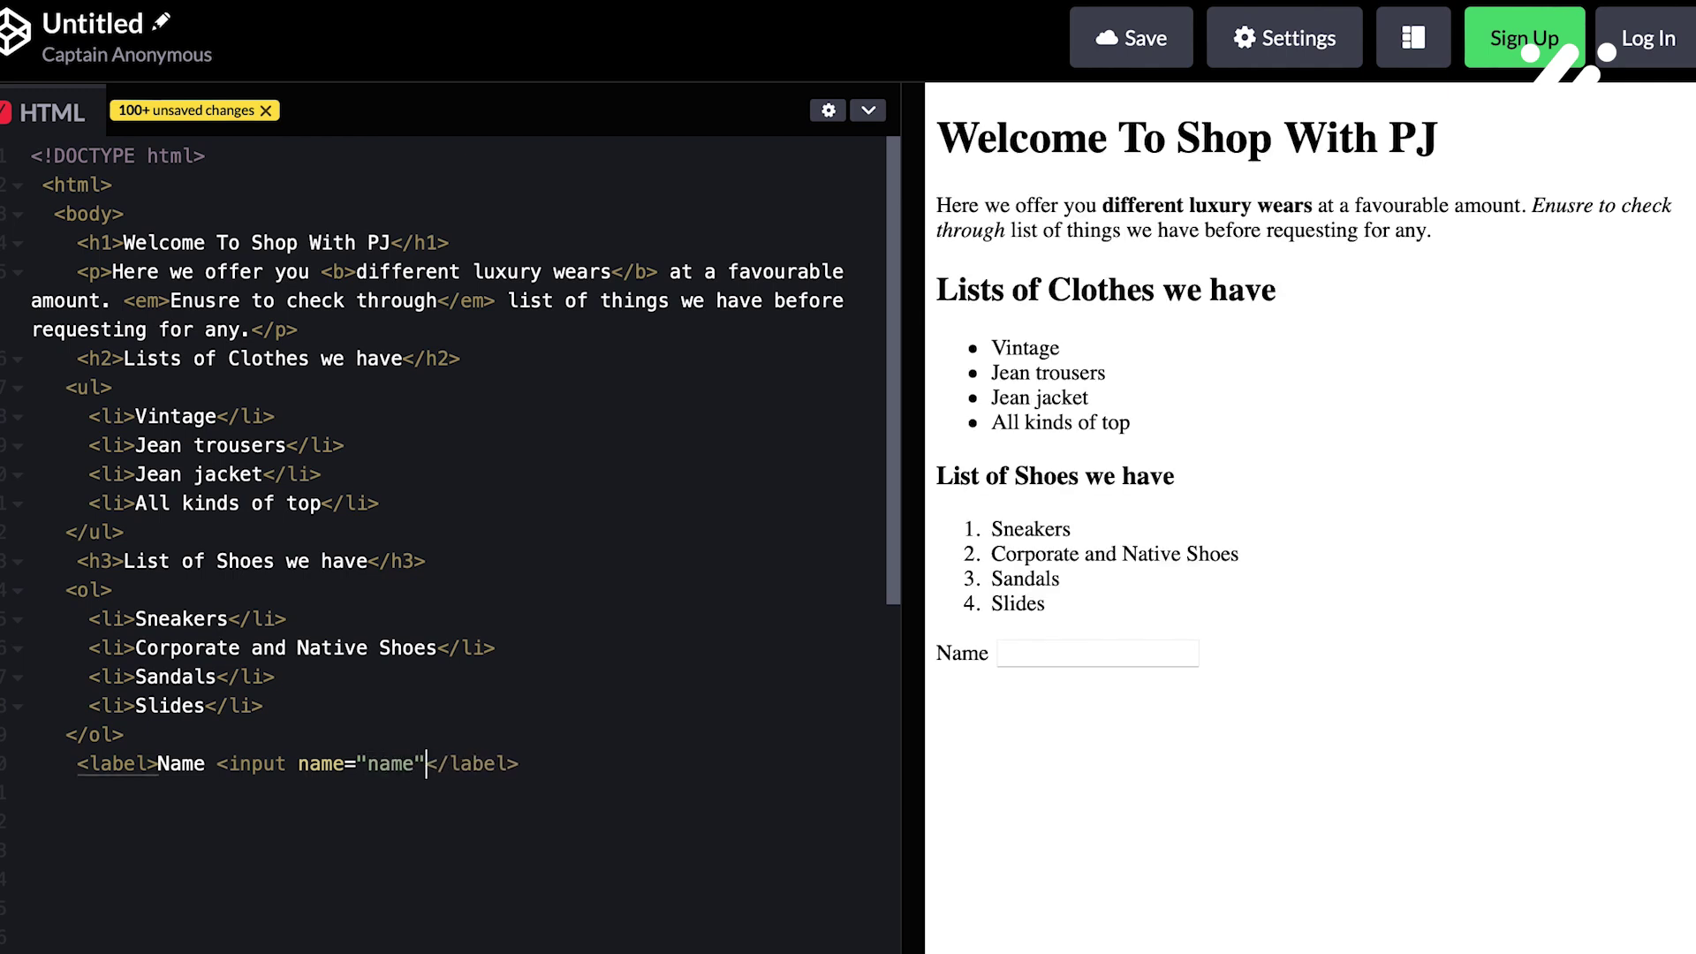
text(>)
Step: Copy the Name label line and paste it on an indented new line below
click(570, 767)
drag(537, 767, 77, 767)
key(ctrl+c)
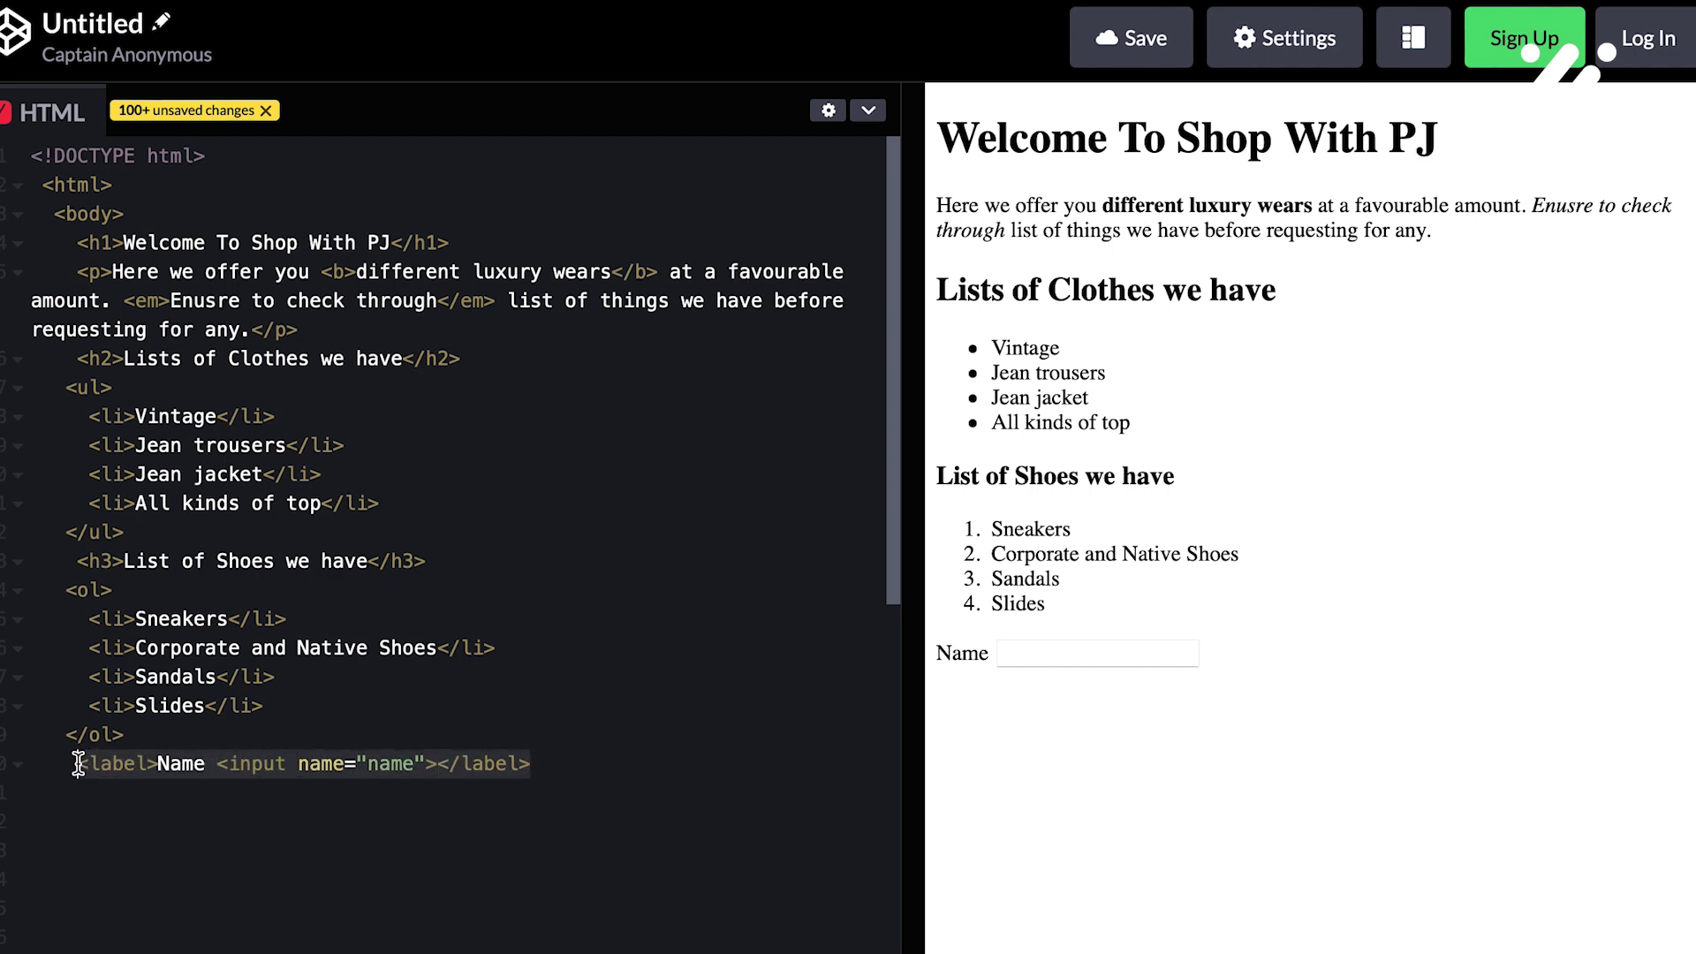
click(558, 824)
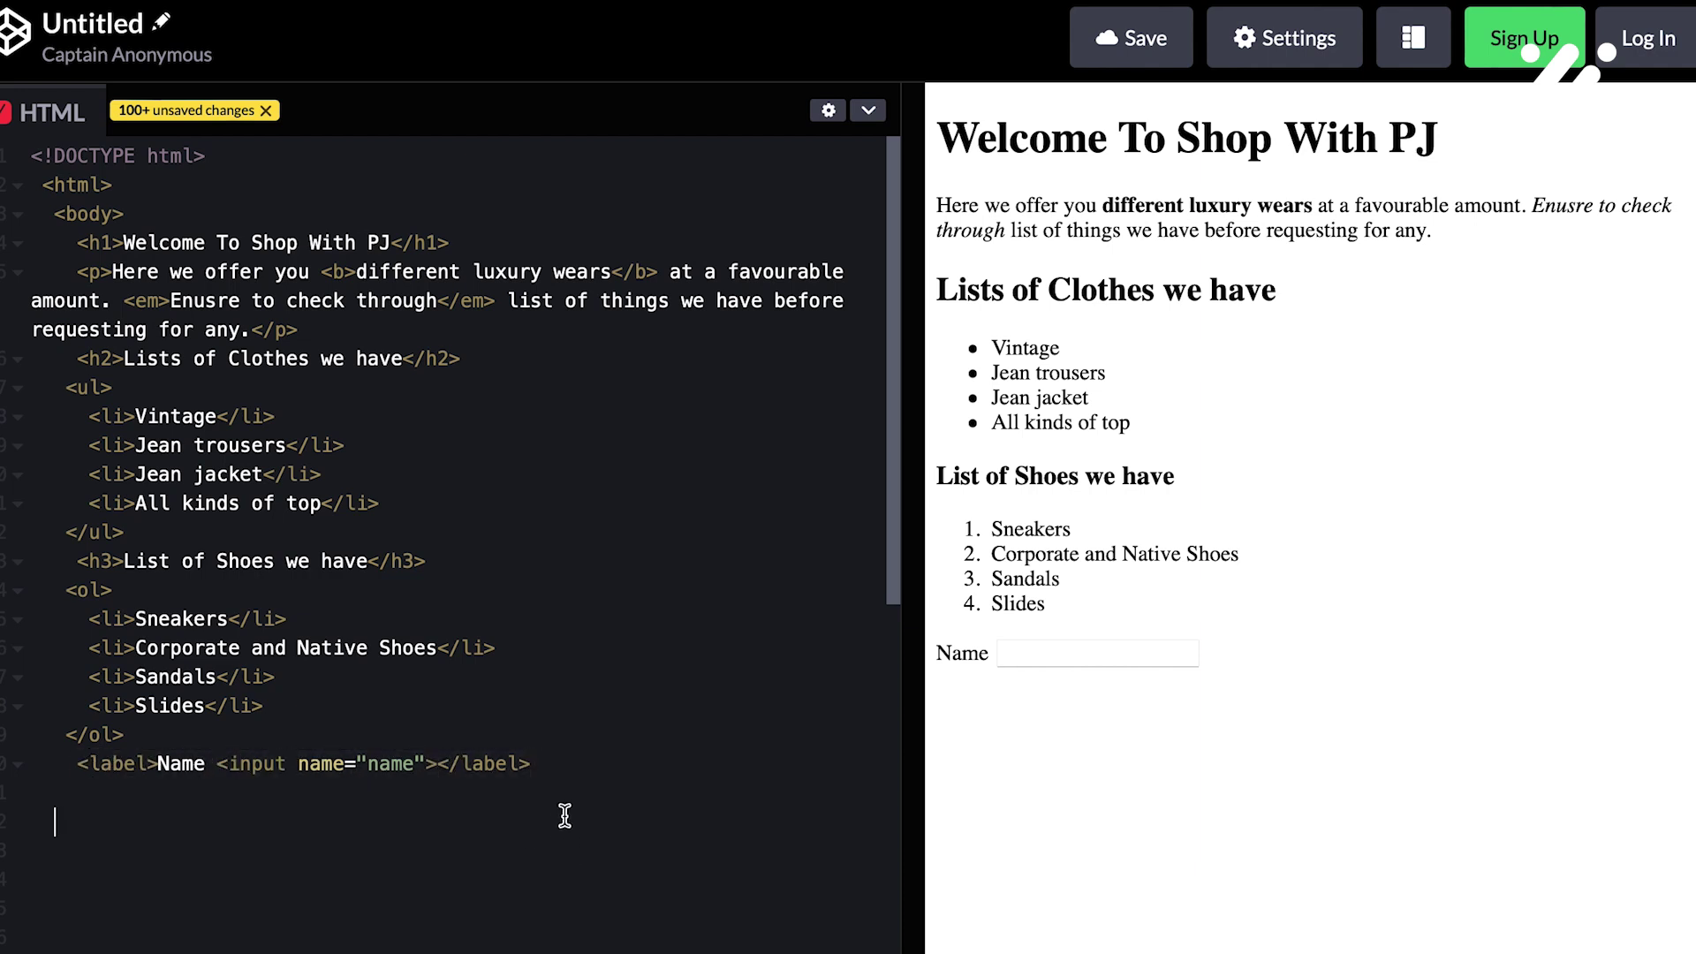
key(Tab)
key(ctrl+v)
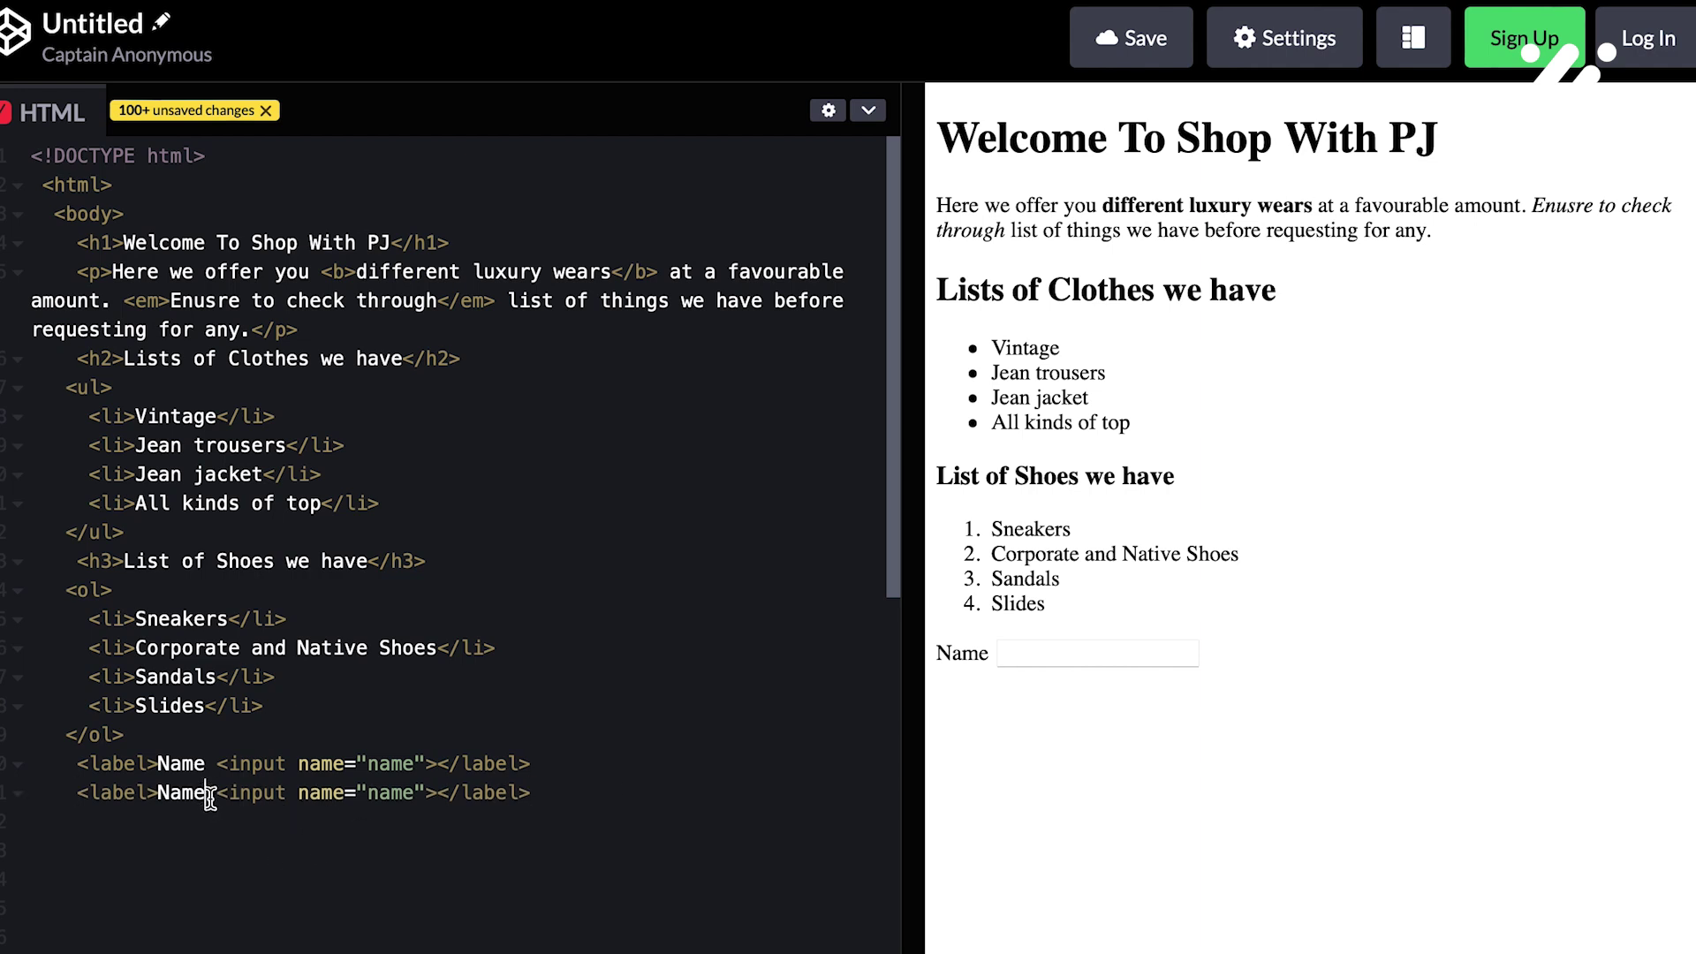
Step: Change the copied label text to Email and its input name to 'email'
click(209, 796)
key(BackSpace)
key(BackSpace)
key(BackSpace)
key(BackSpace)
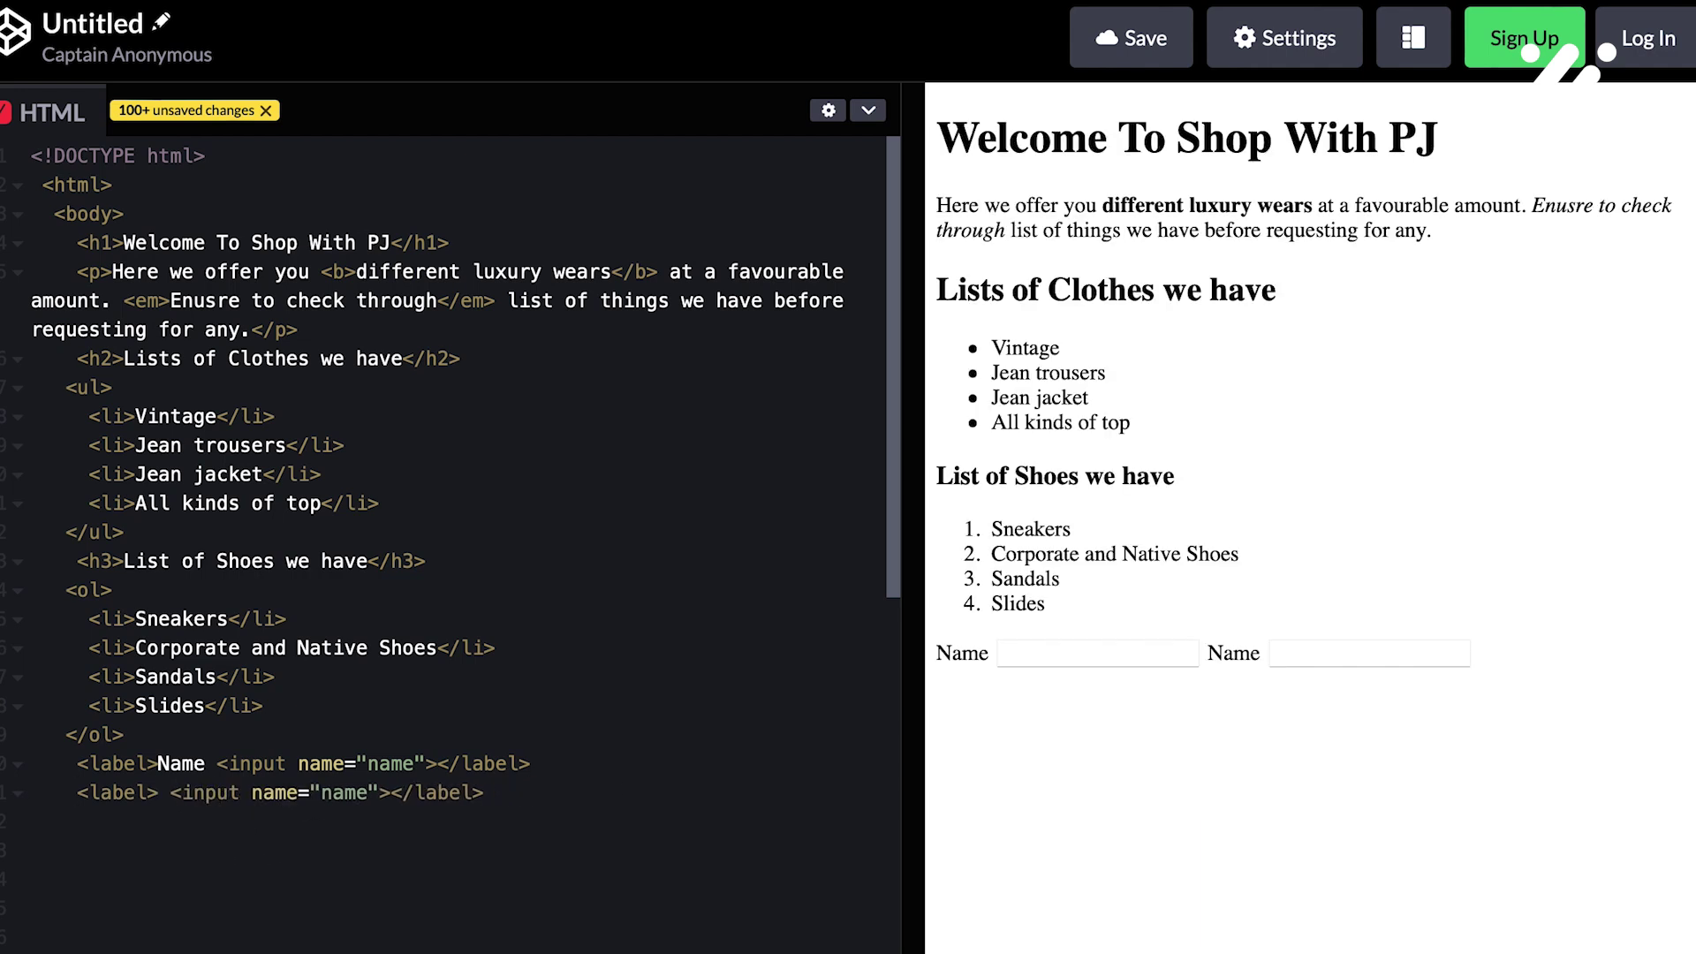
text(Email)
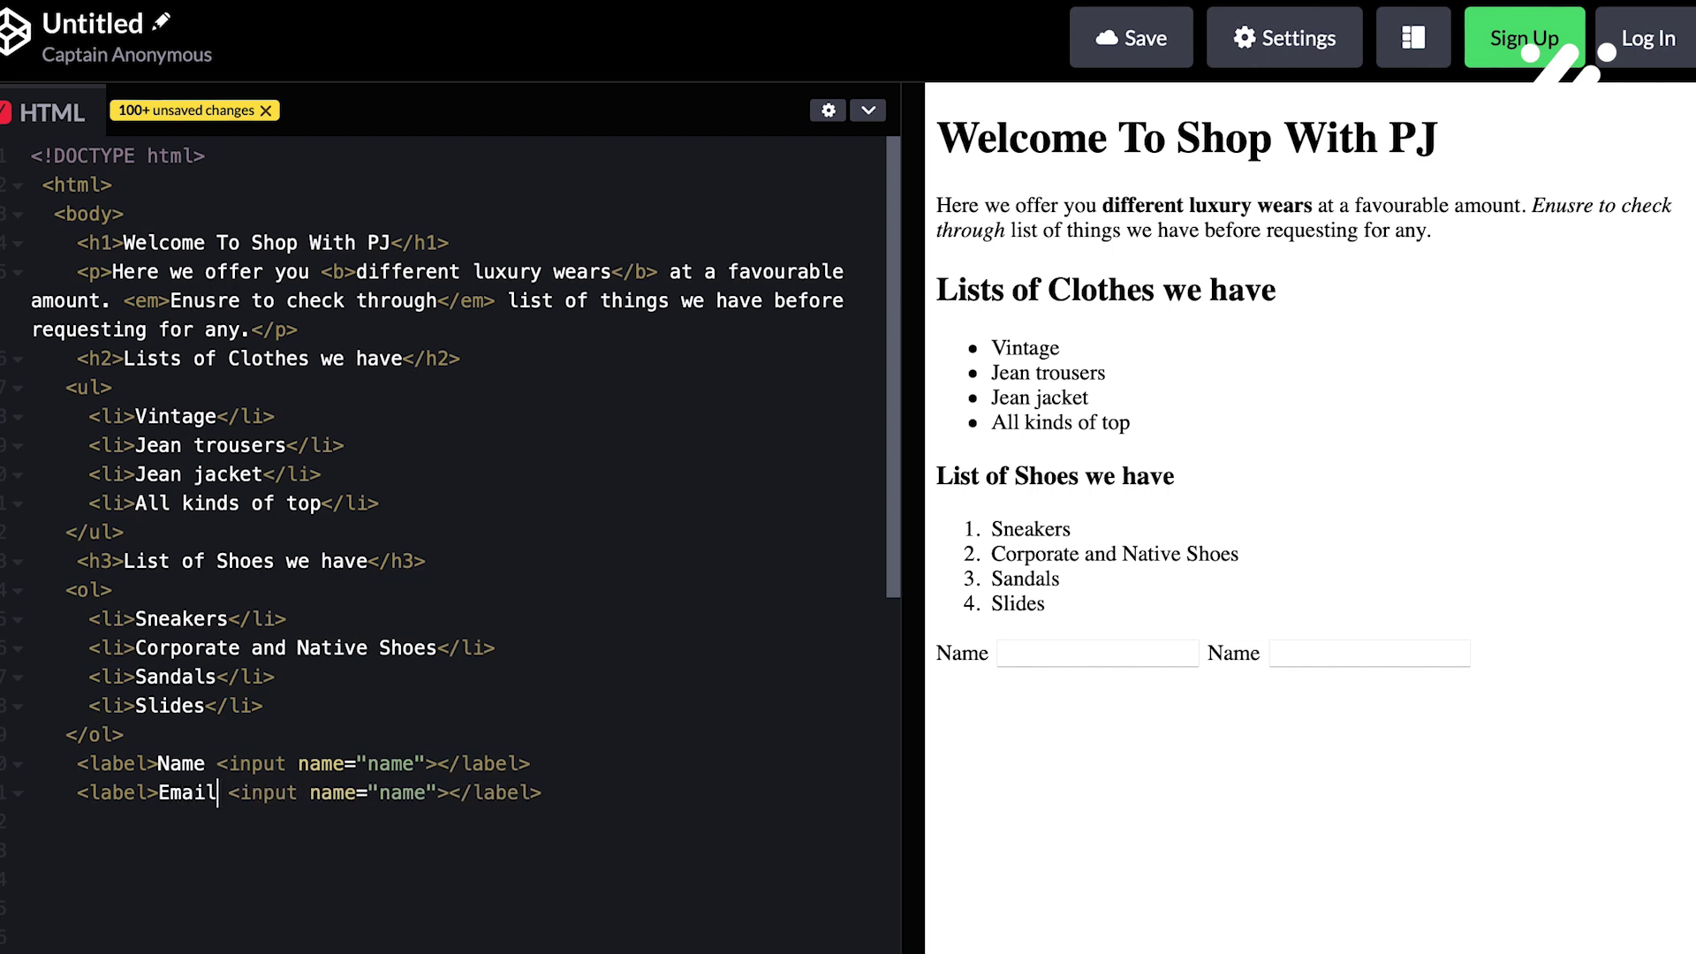
click(424, 793)
key(BackSpace)
key(BackSpace)
key(BackSpace)
key(BackSpace)
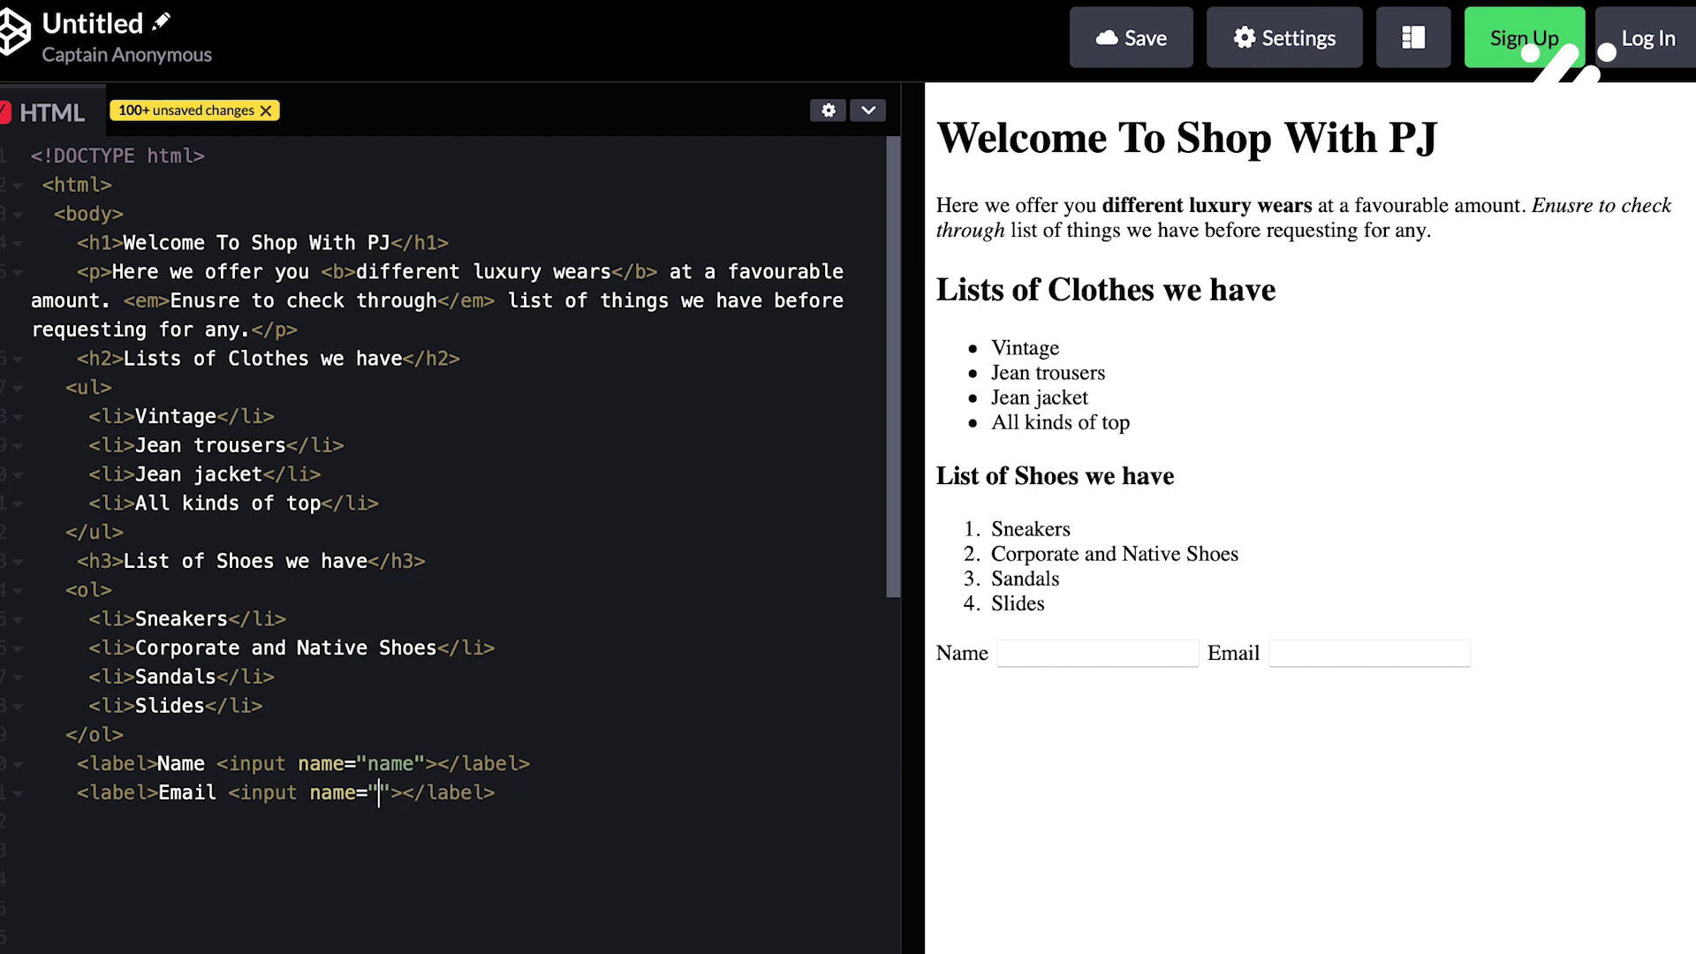
text(email)
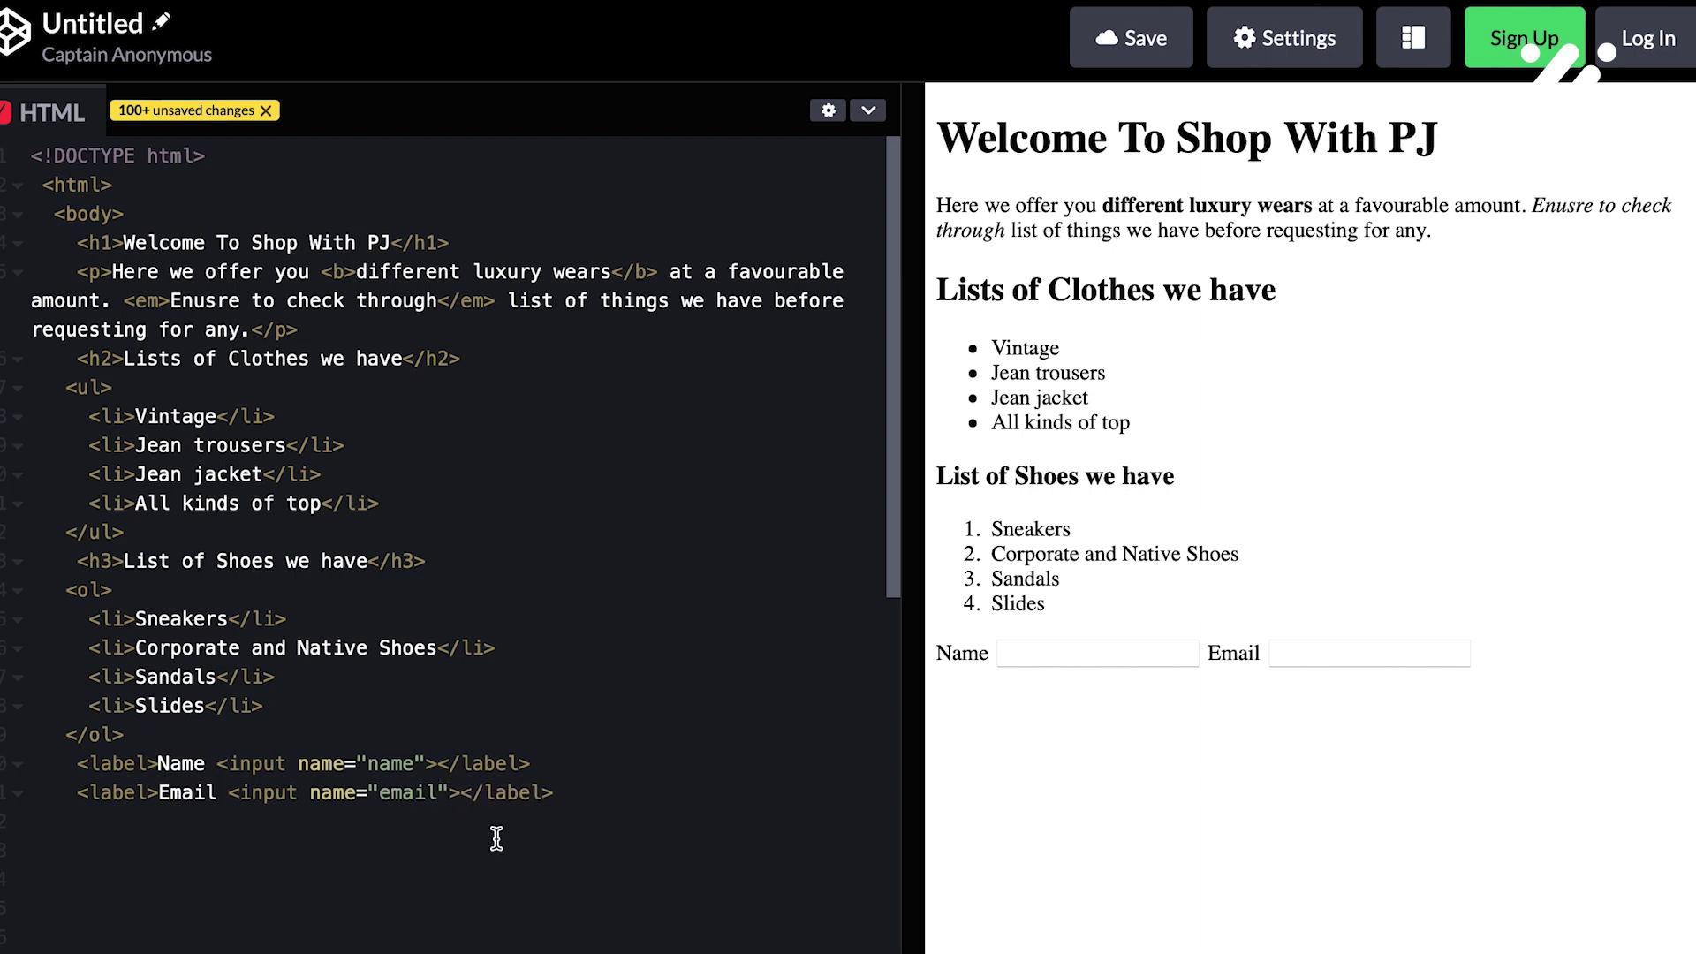
Step: Add <button>Sign up</button> below the Email label, then try the Name field in the preview
click(667, 792)
text(<)
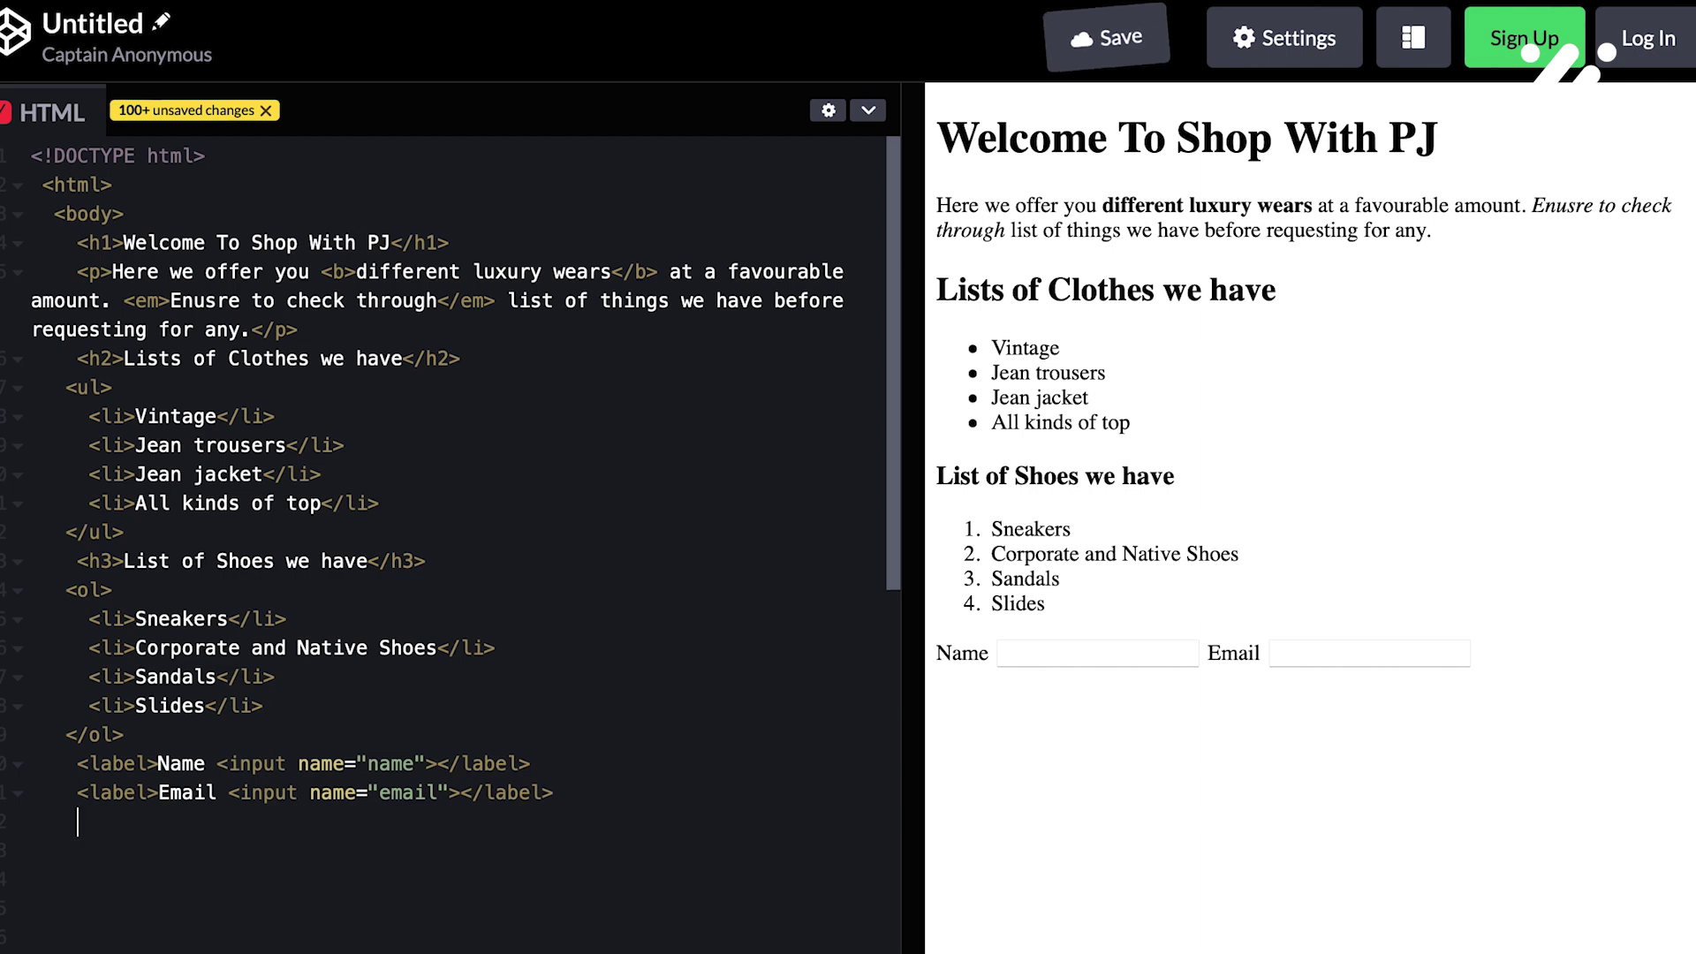
text(butt)
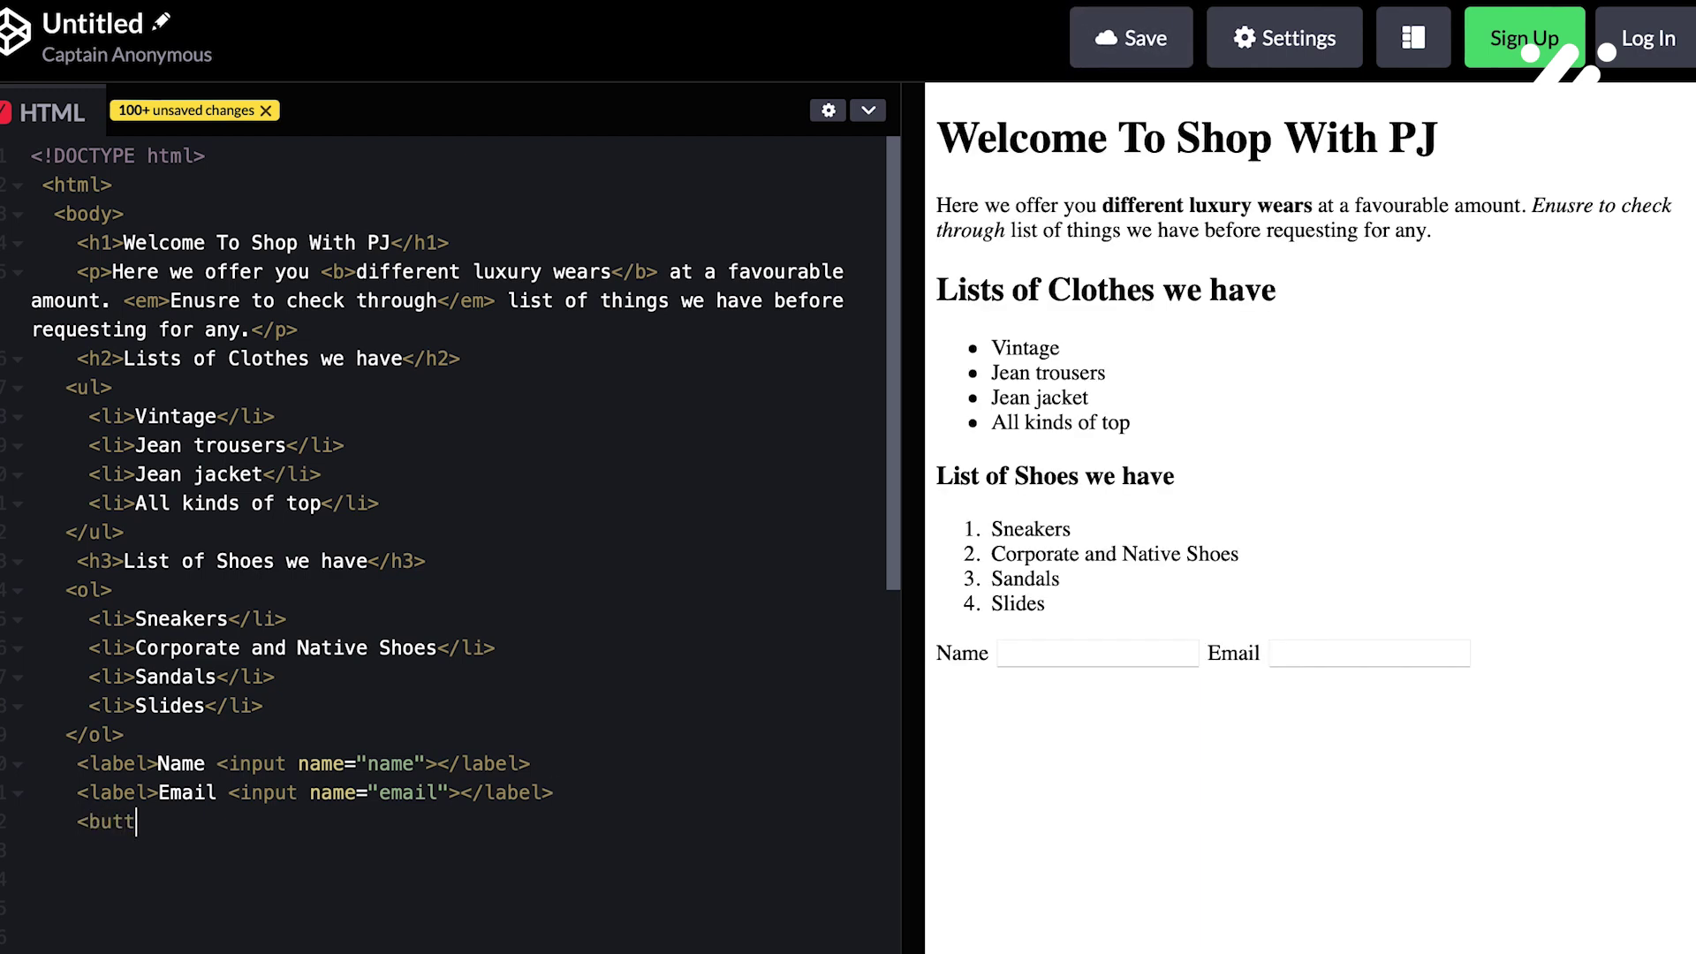
text(on)
text(></)
text(butto)
text(n)
text(>)
key(Left)
key(Left)
key(Left)
key(Left)
key(Left)
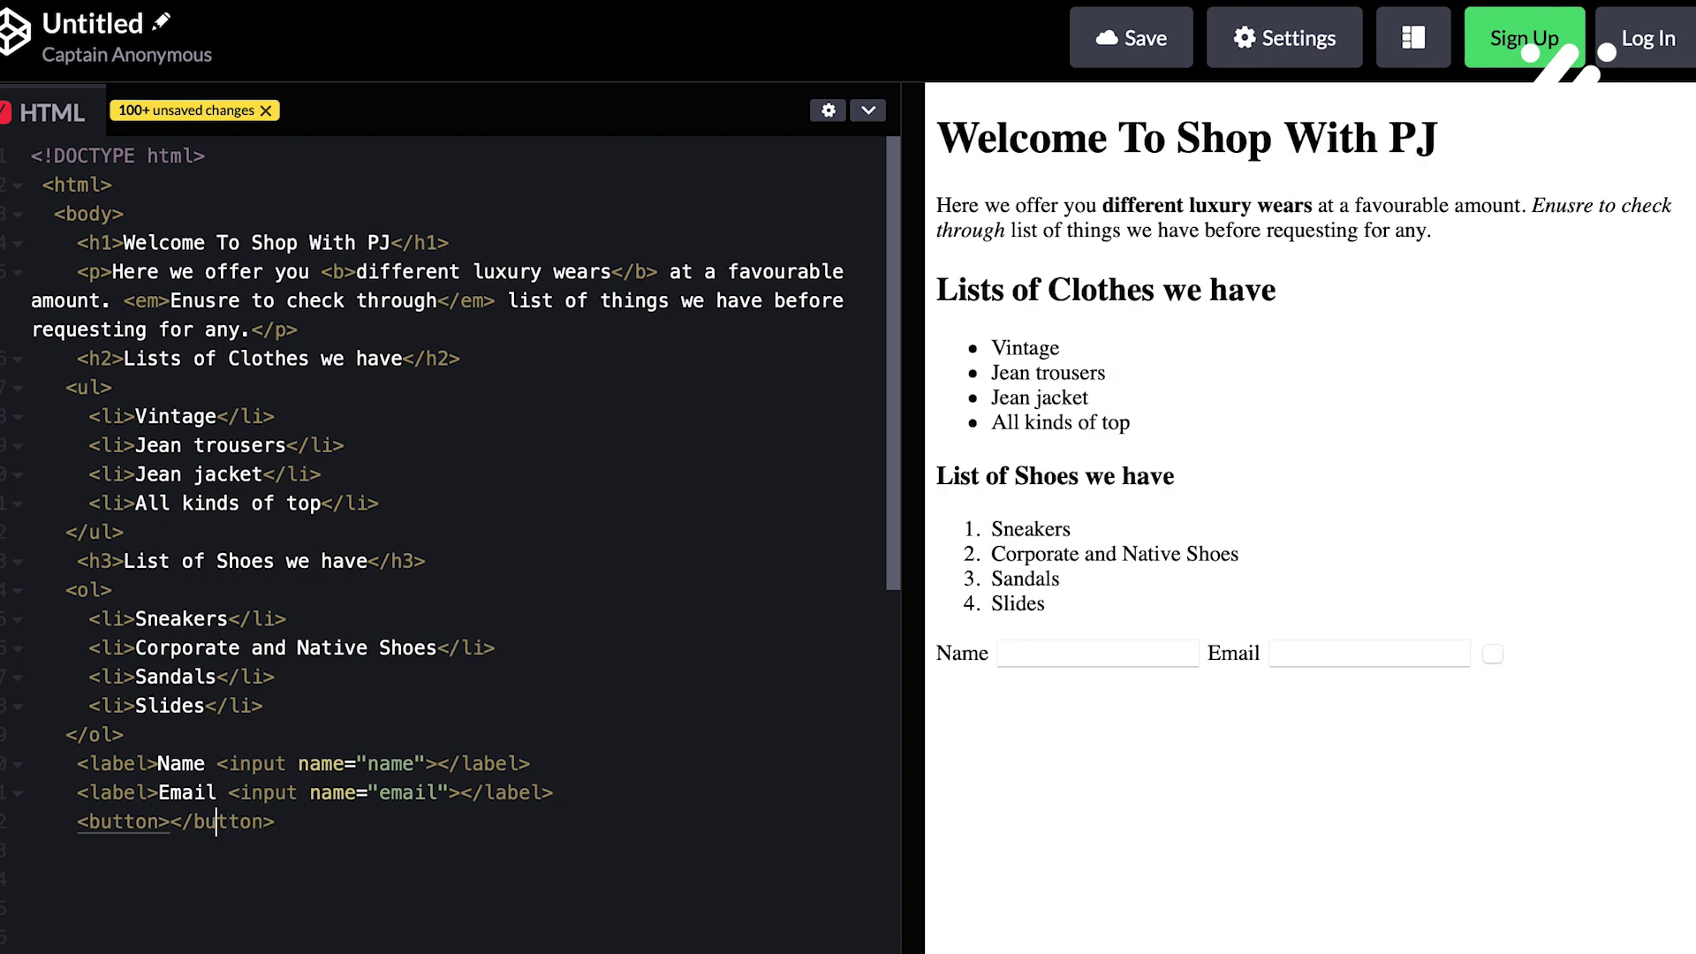
key(Left)
key(Left)
key(Left)
text(Sig)
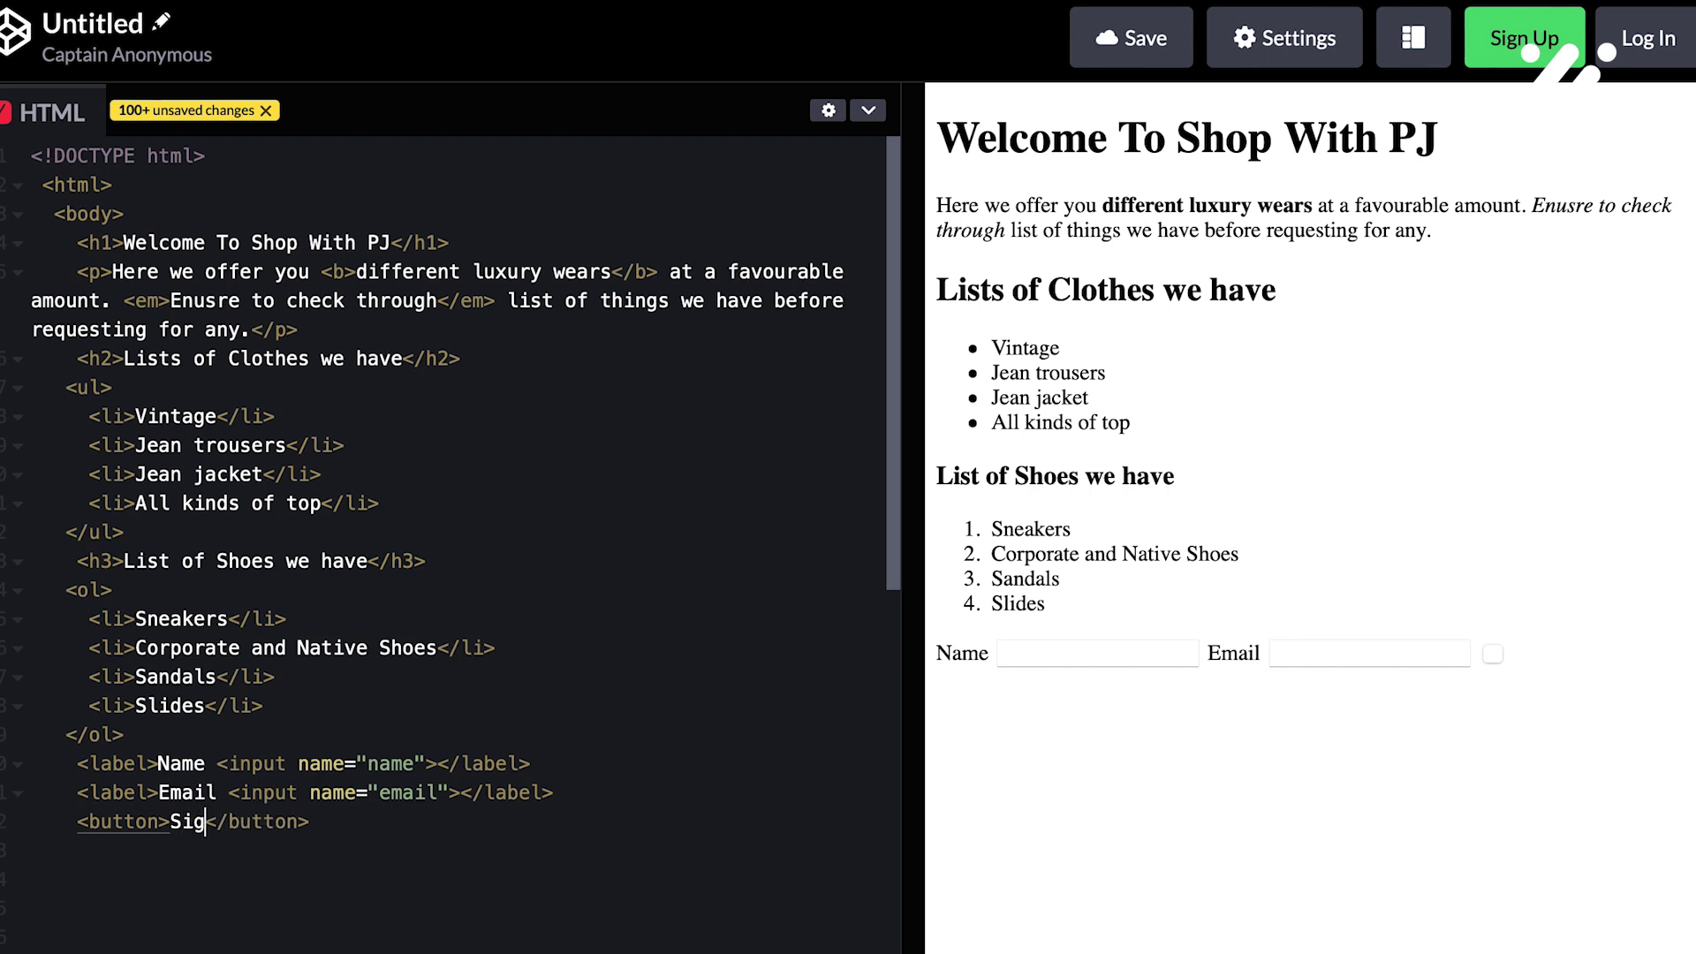
text(n)
text( up)
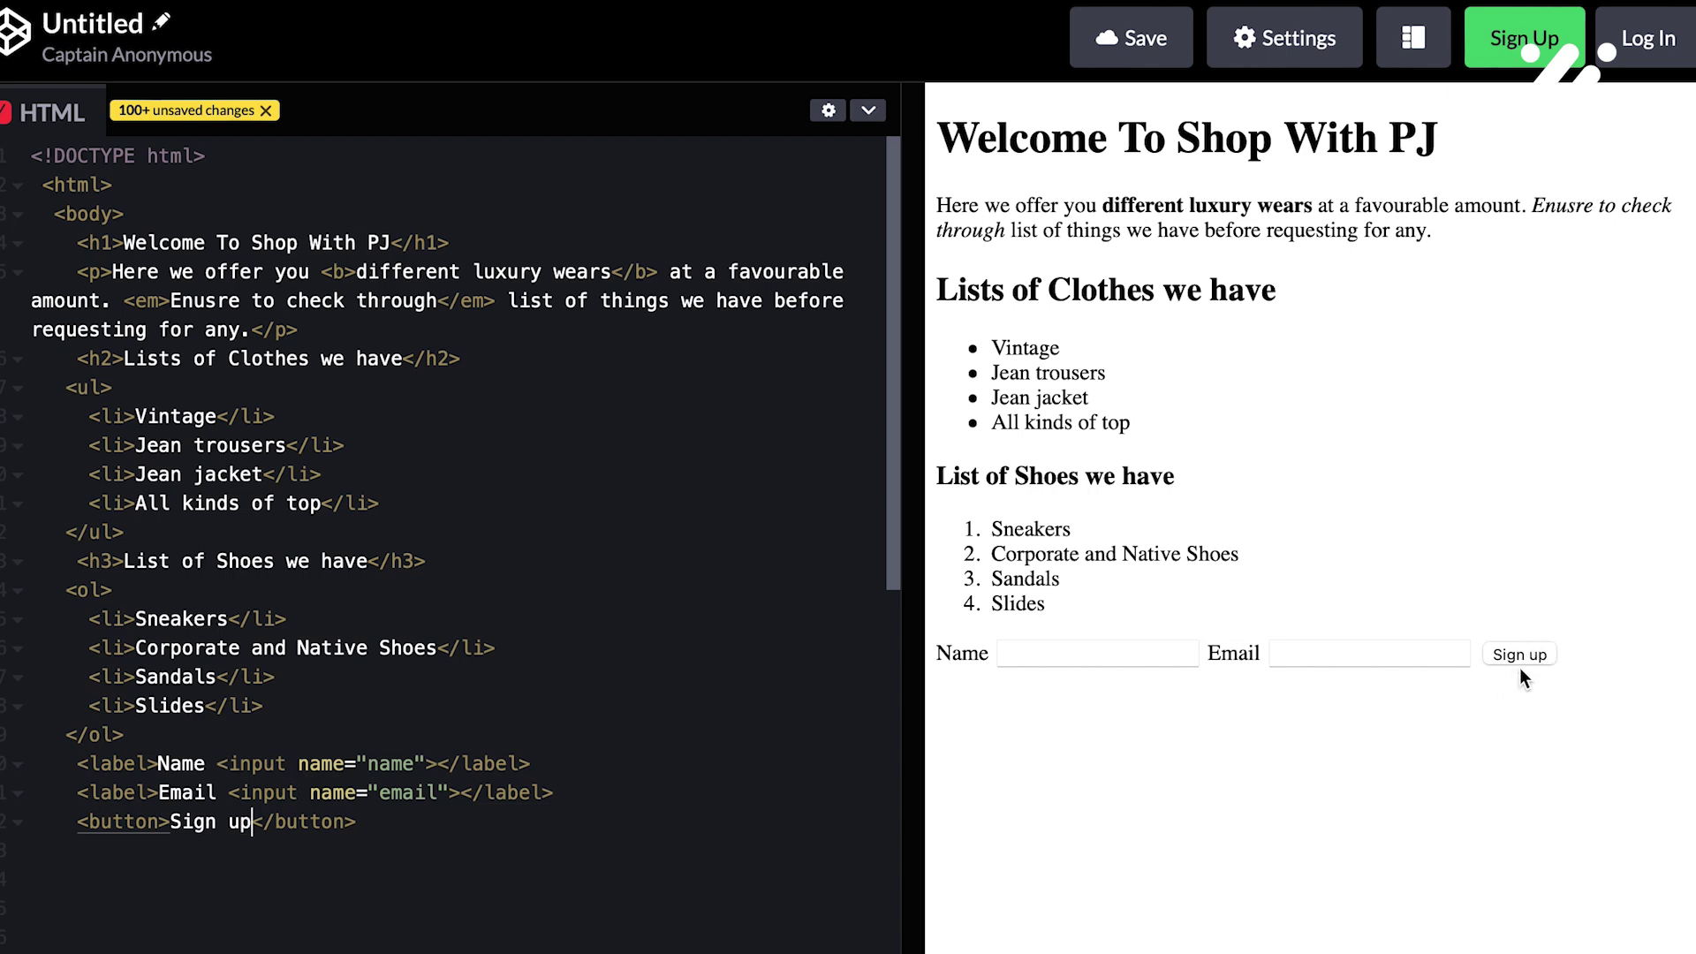
click(955, 660)
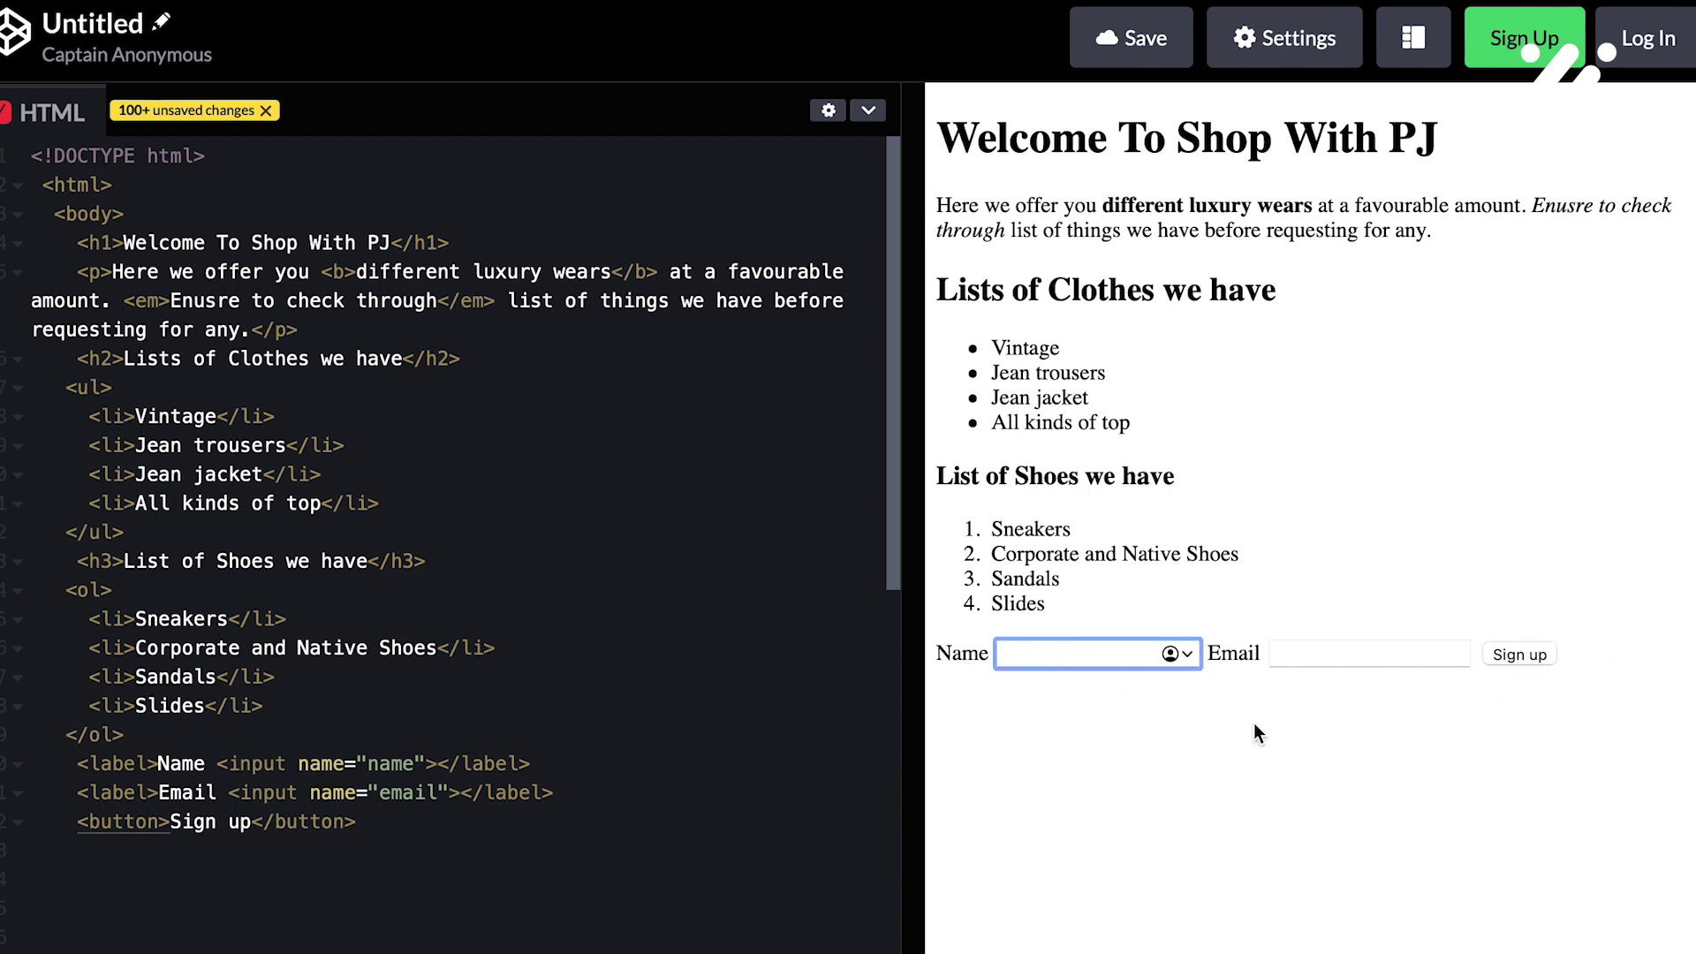
click(1241, 659)
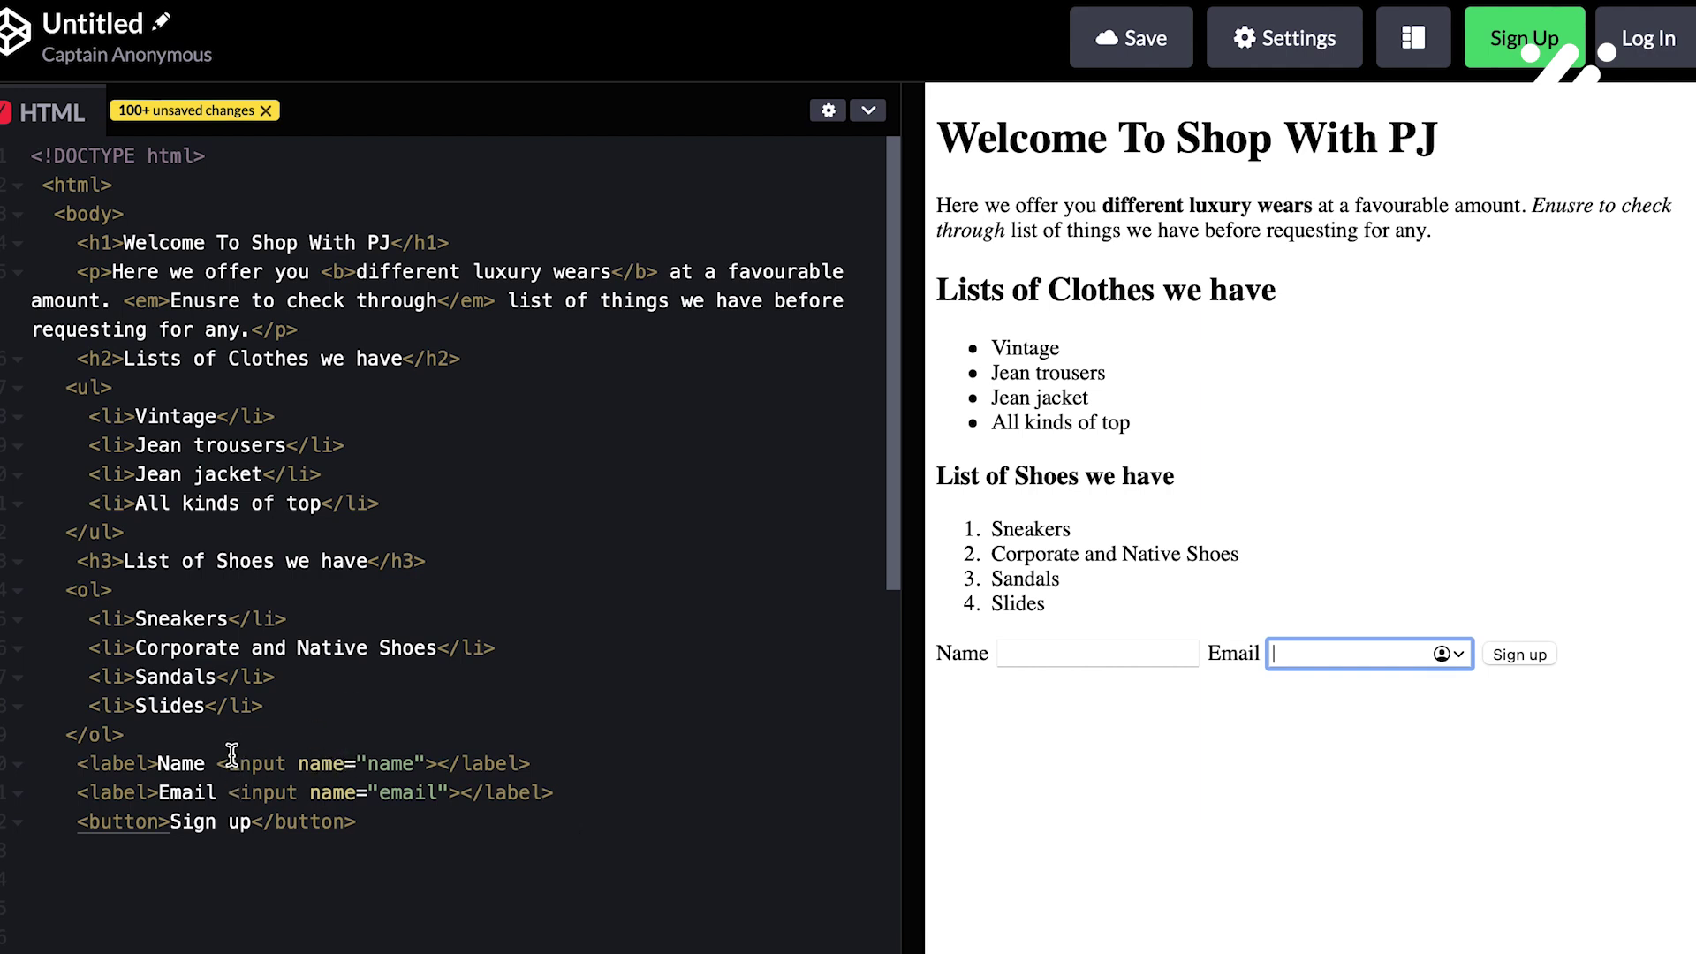
Step: Replace the first label's text 'Name' with 'Selected Items'
click(205, 766)
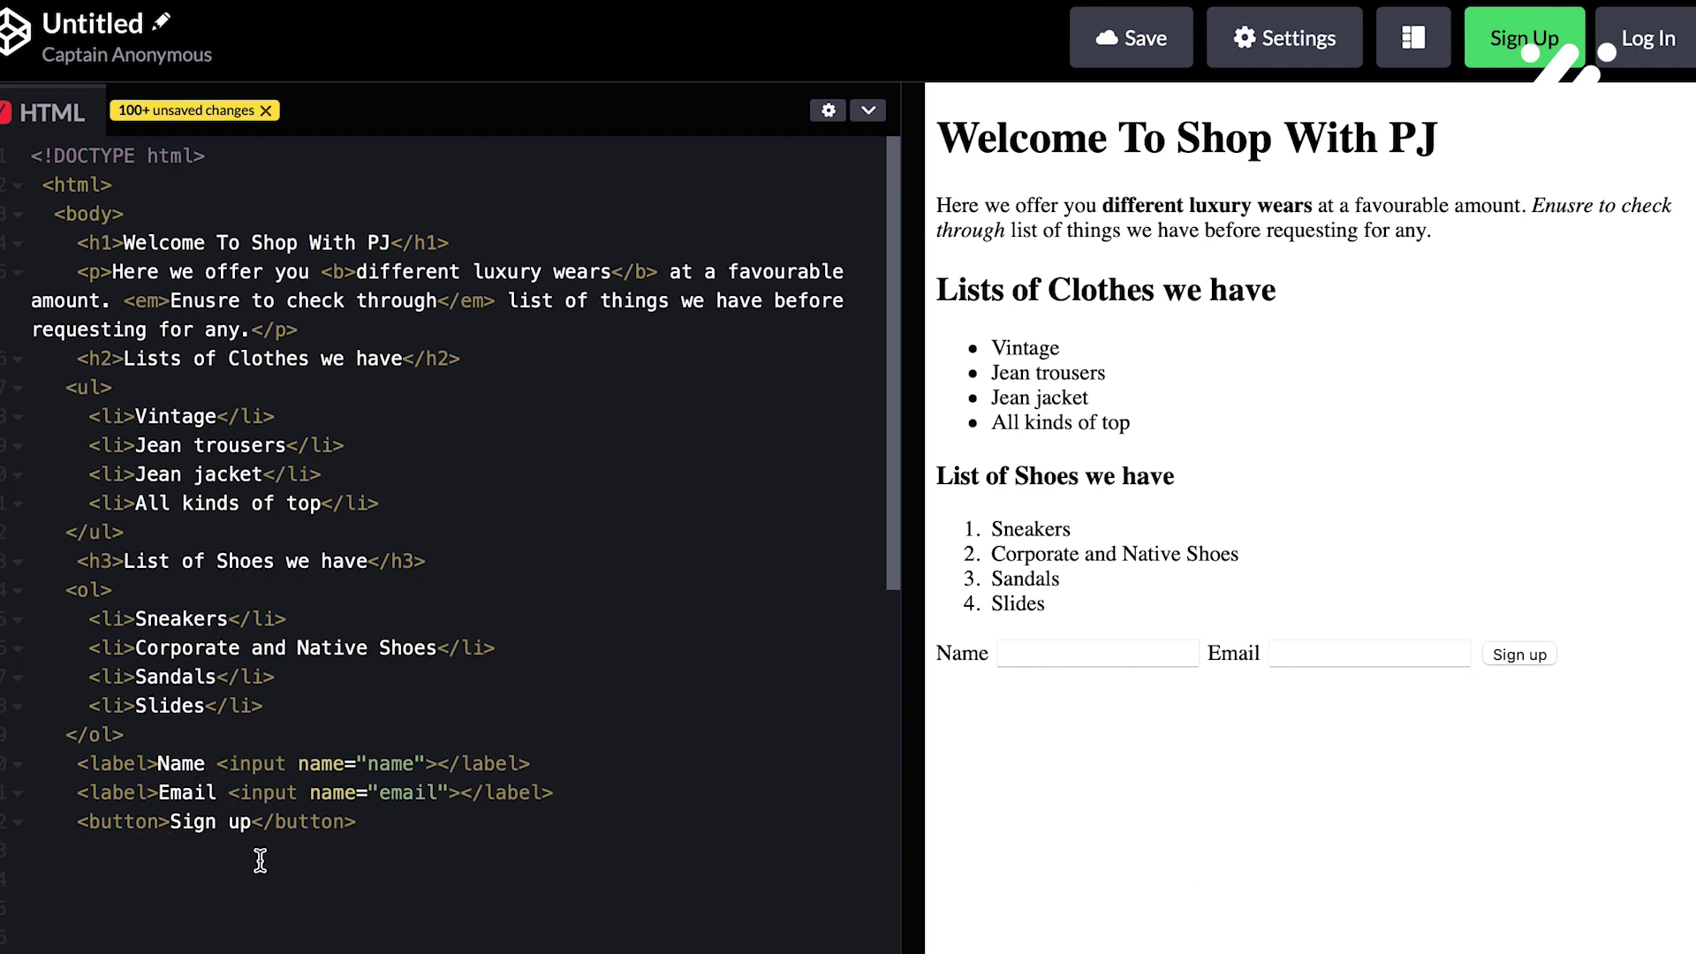
key(BackSpace)
key(BackSpace)
key(BackSpace)
key(BackSpace)
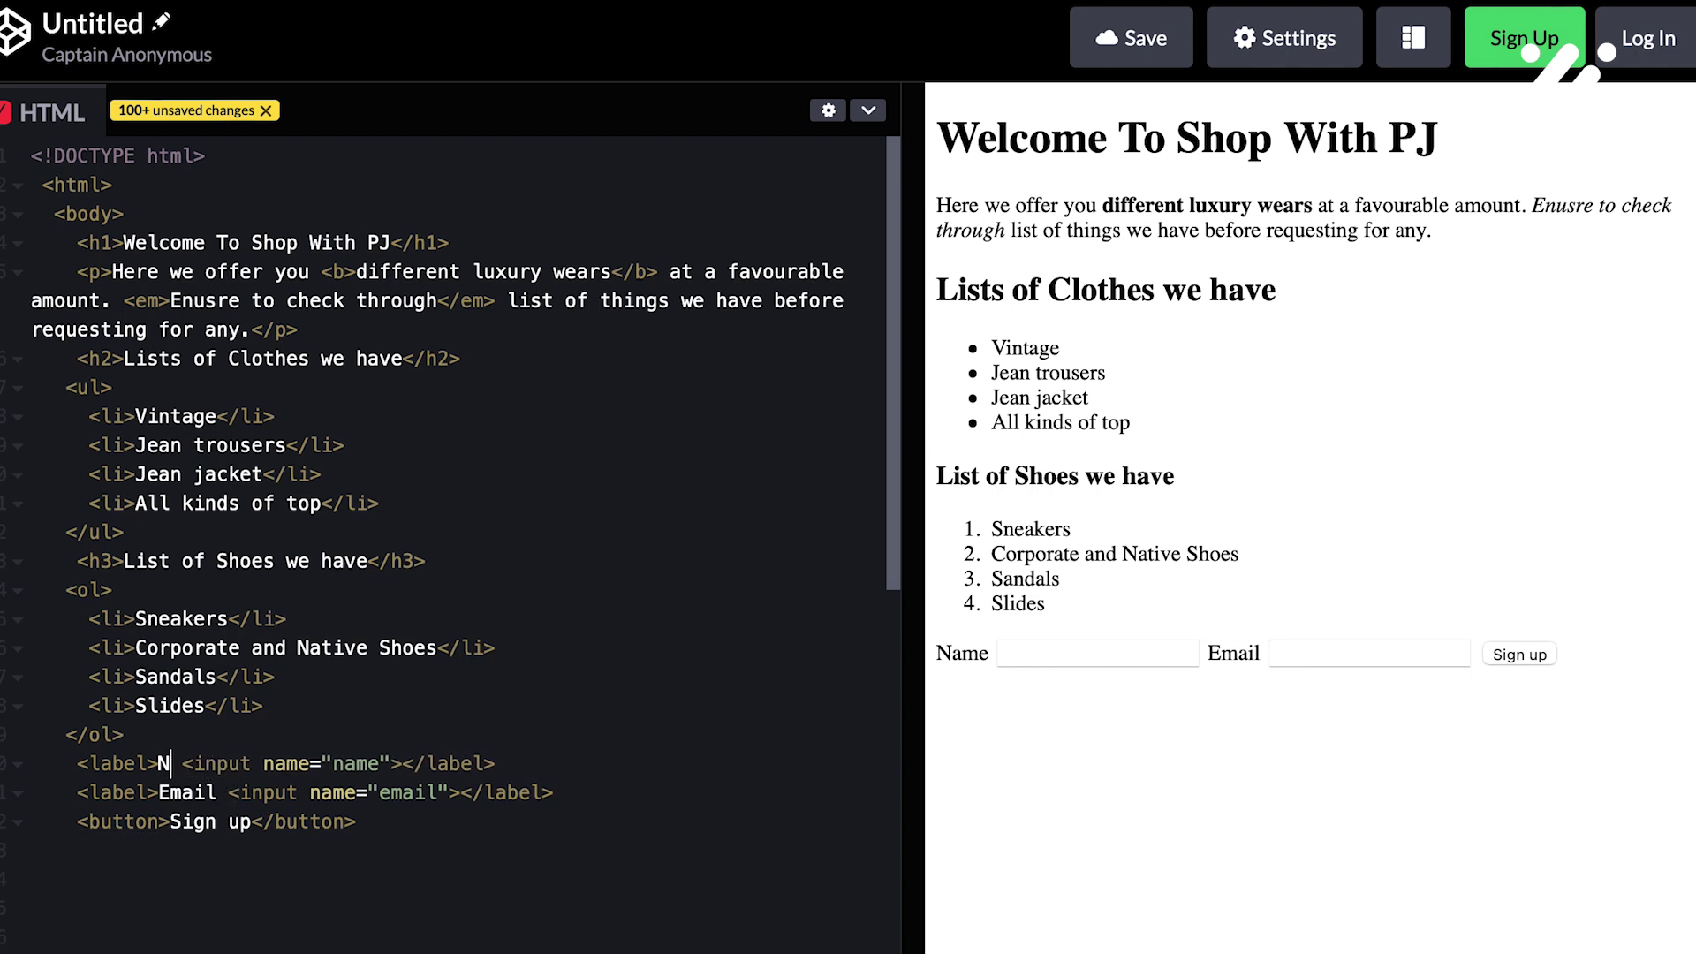
text(Se)
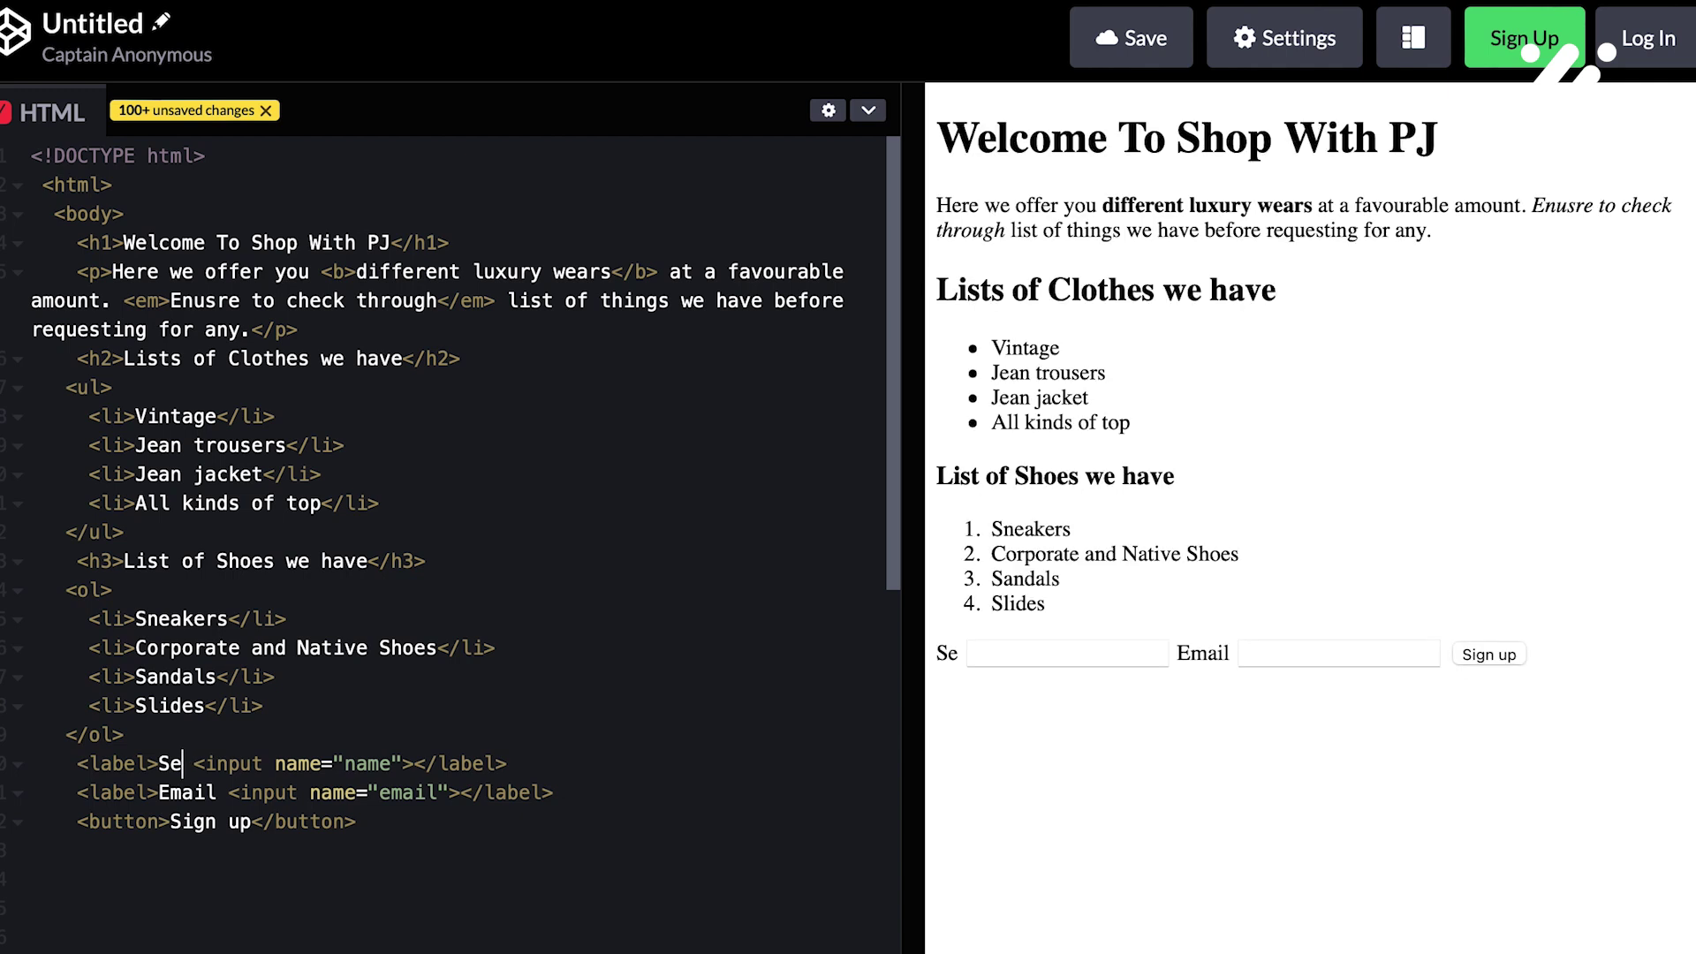
text(lec)
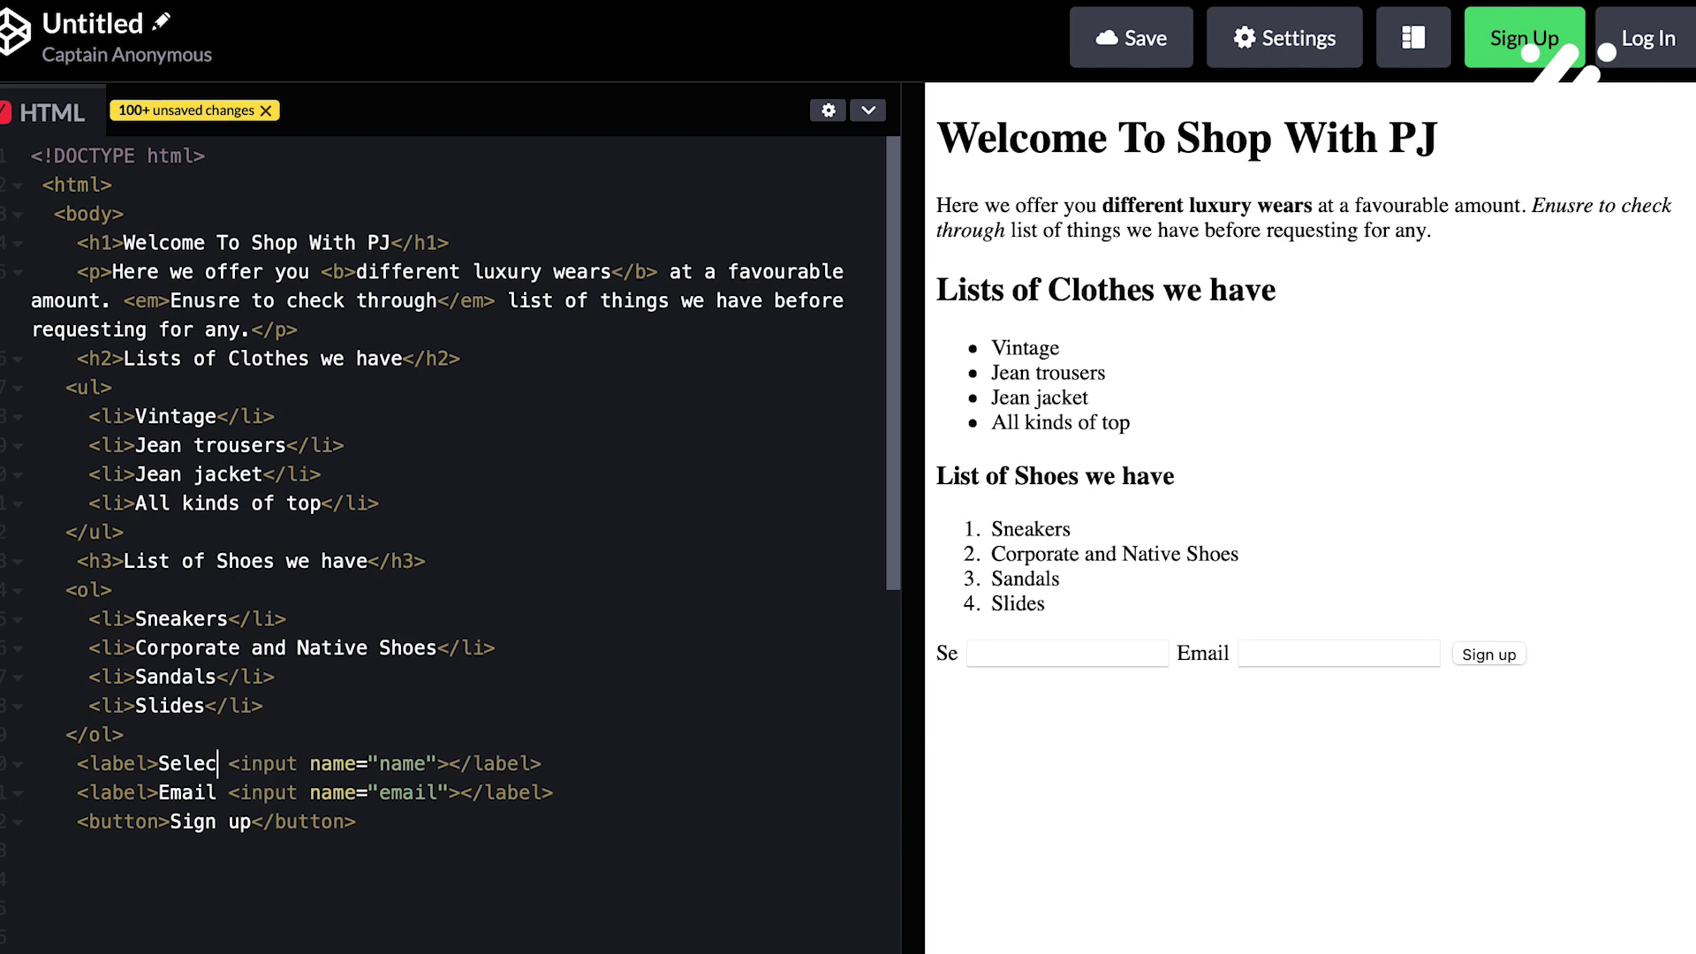
text(ted)
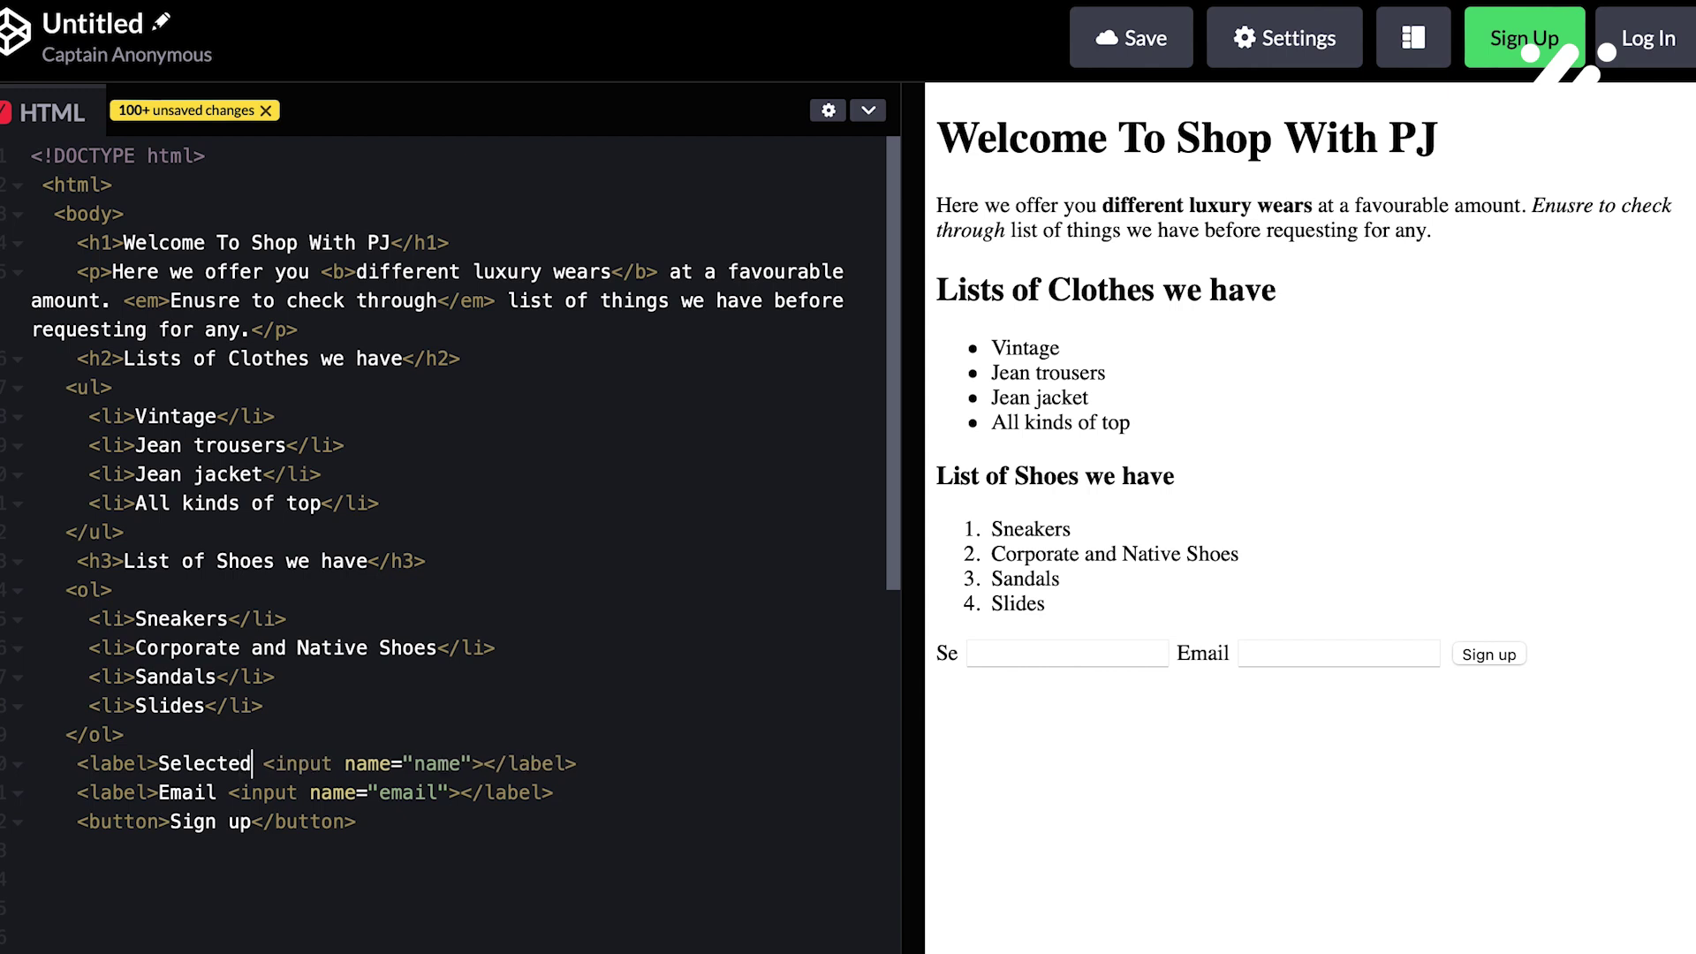
text( Item)
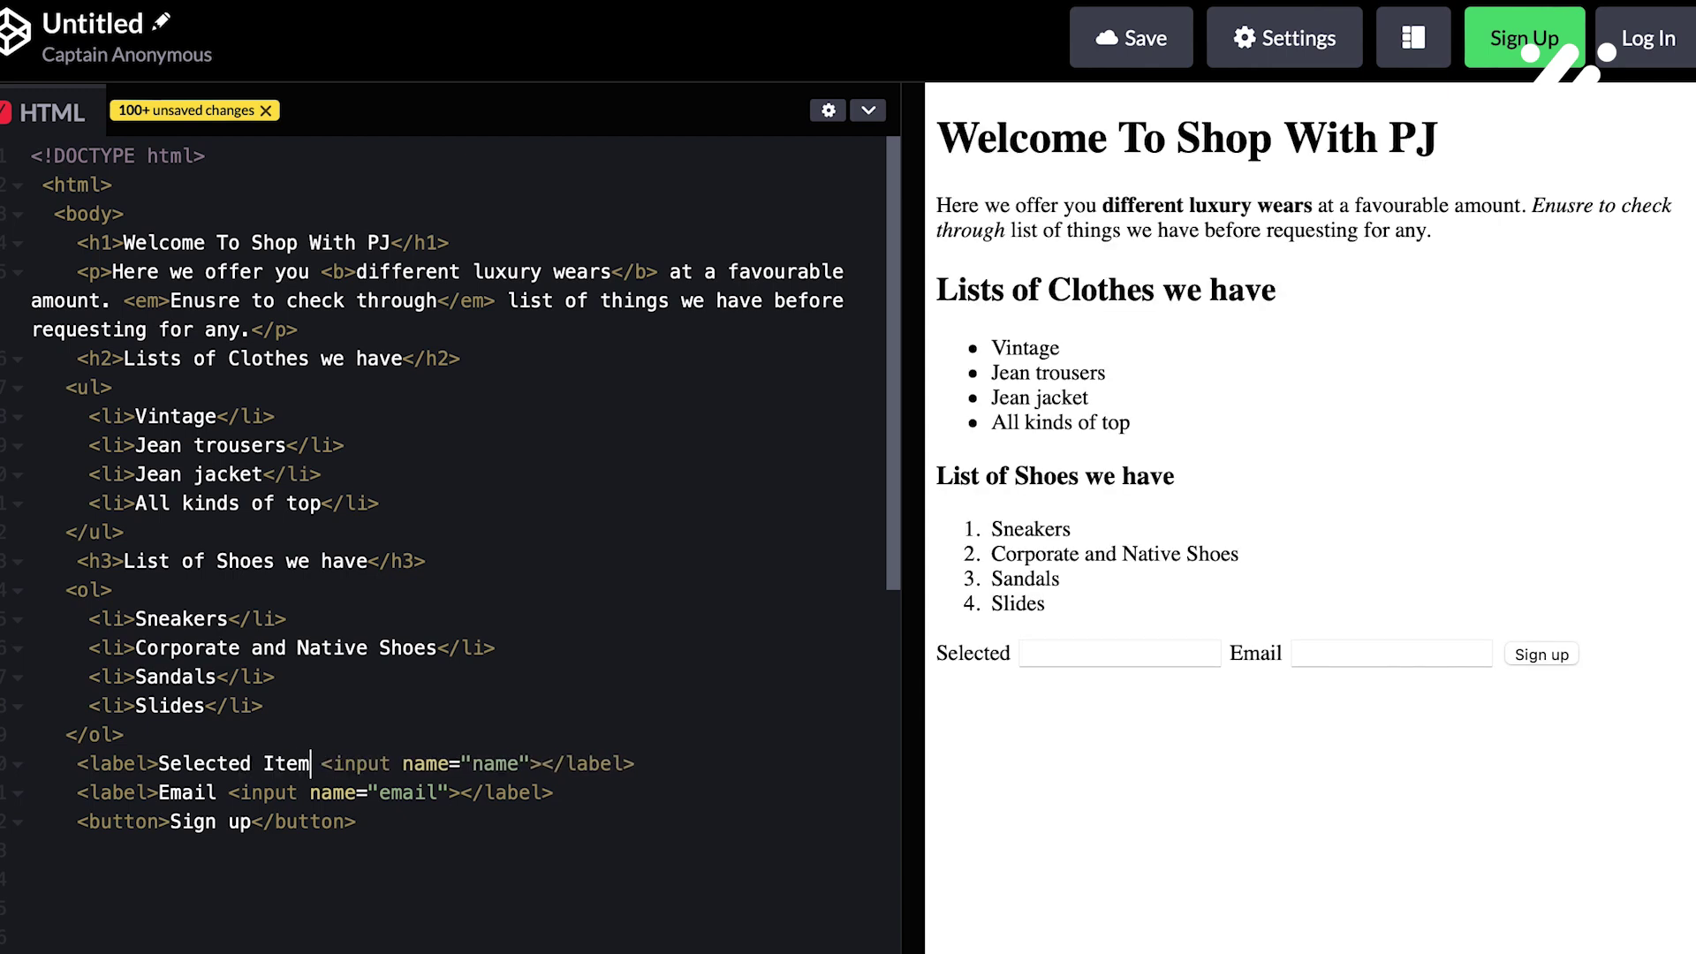
text(s)
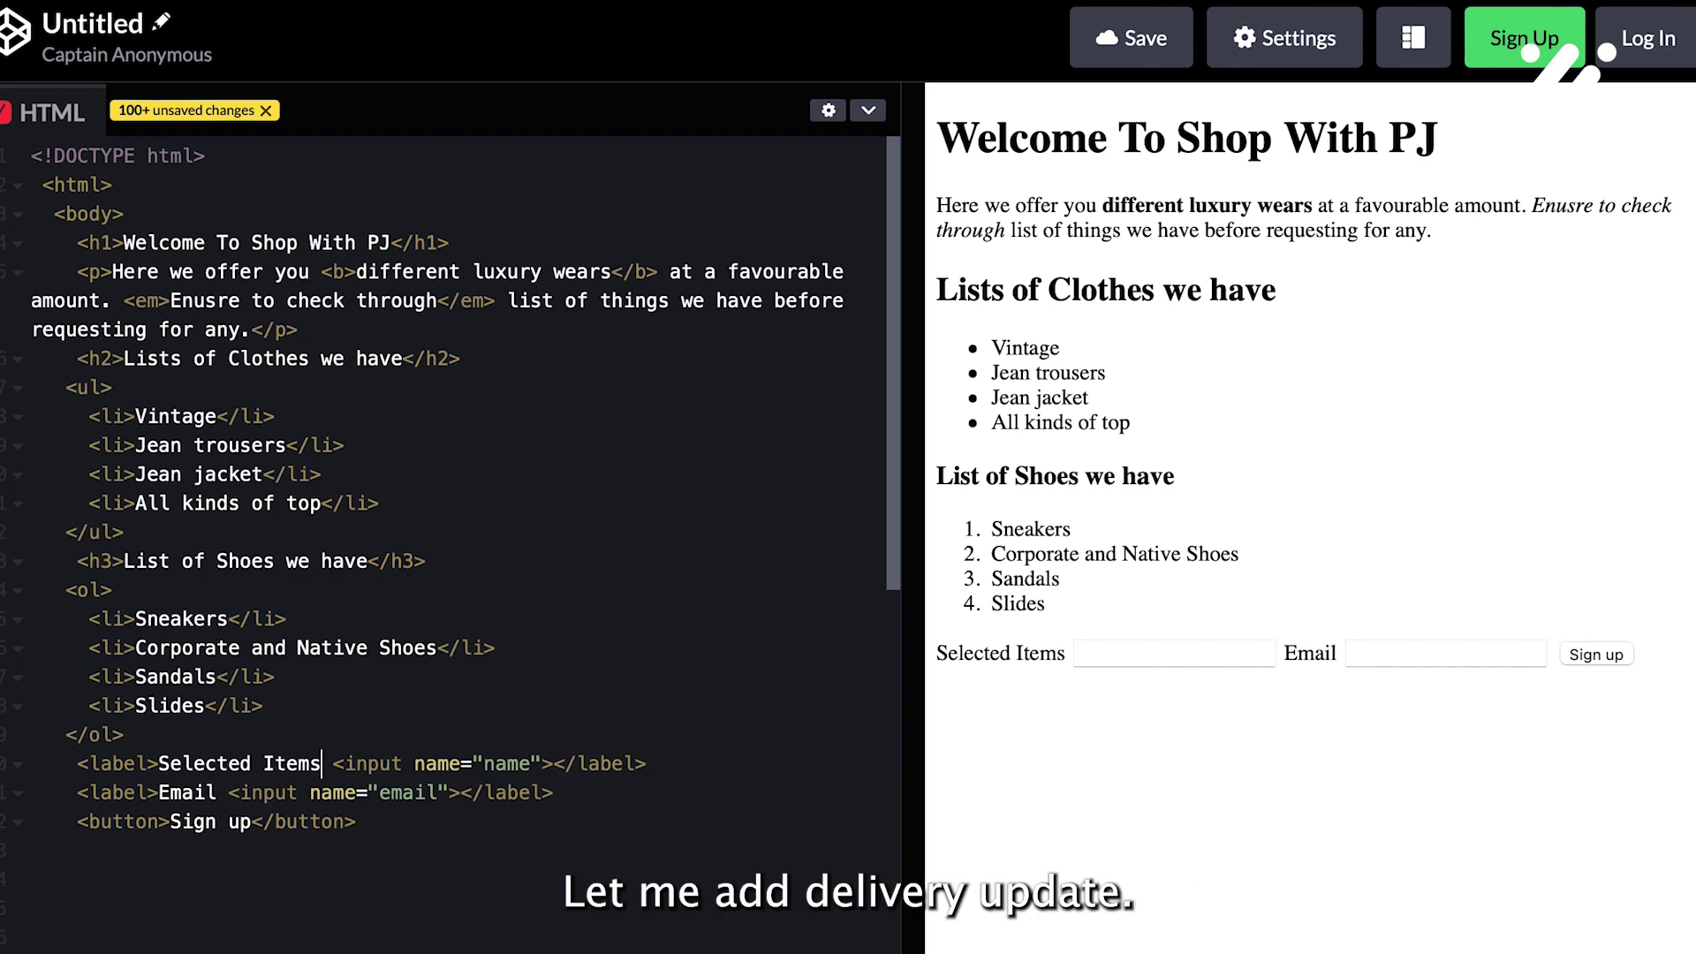
Step: Add a <p> after the button reading 'Delivery is within four days after order payment confirmation.'
click(286, 875)
key(Return)
text(<)
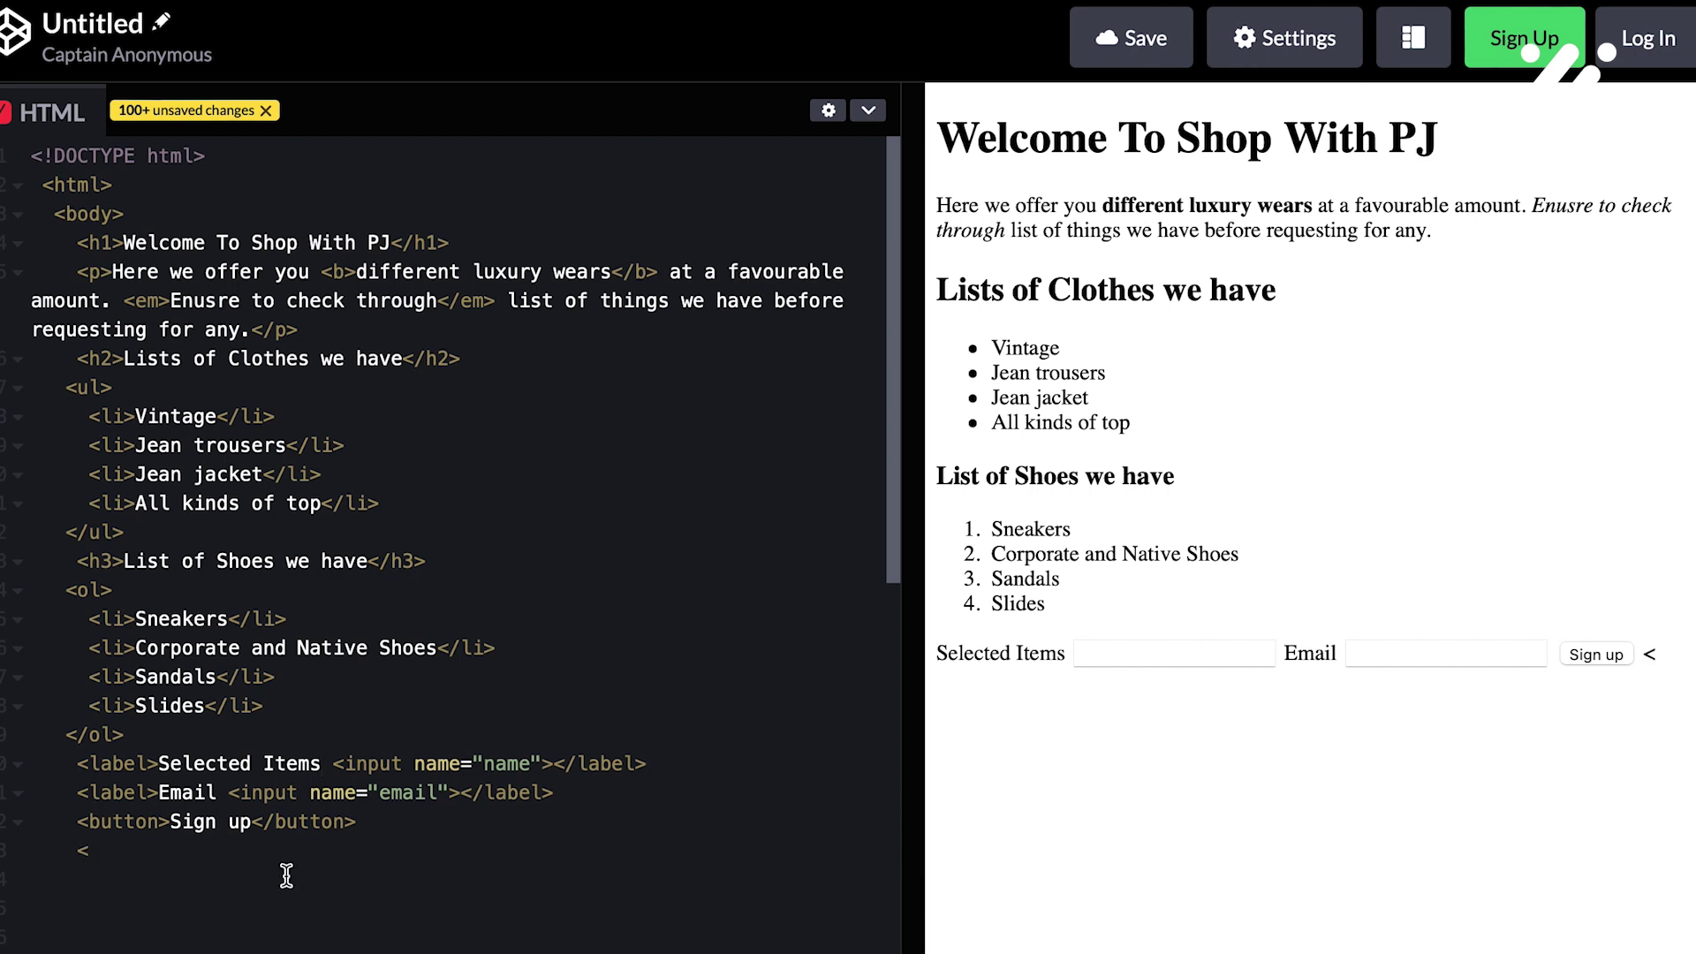
text(p>)
text(</p)
text(>)
key(Left)
key(Left)
key(Left)
key(Left)
text(D)
text(eliver)
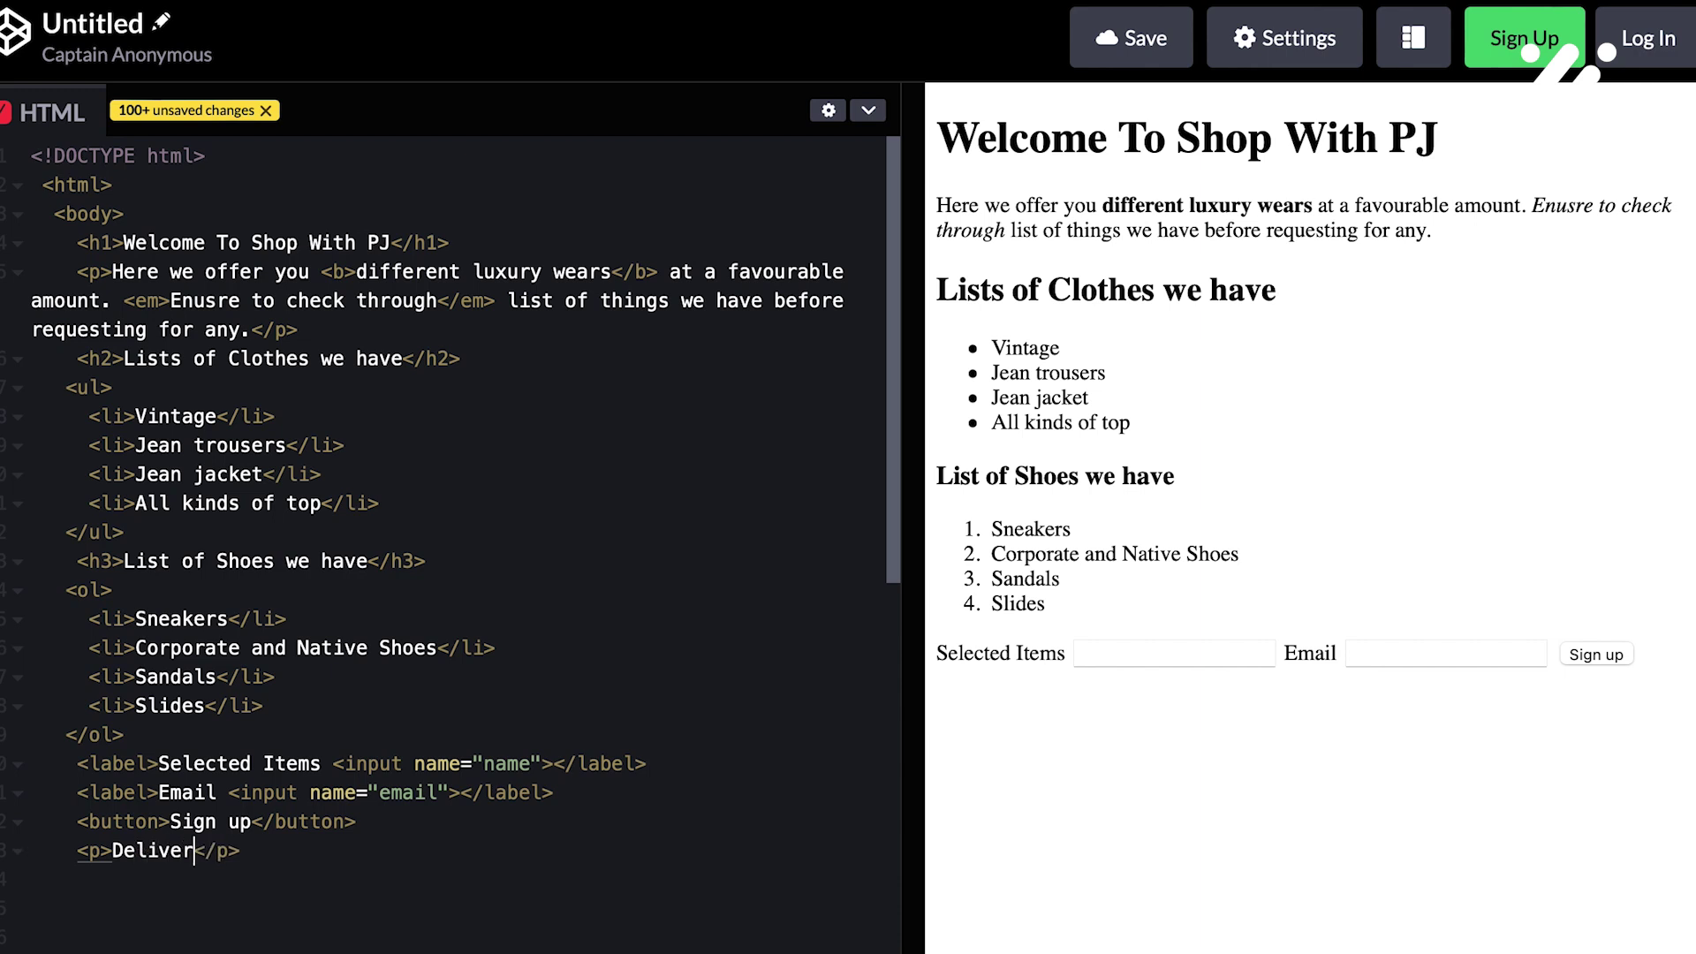
text(y i)
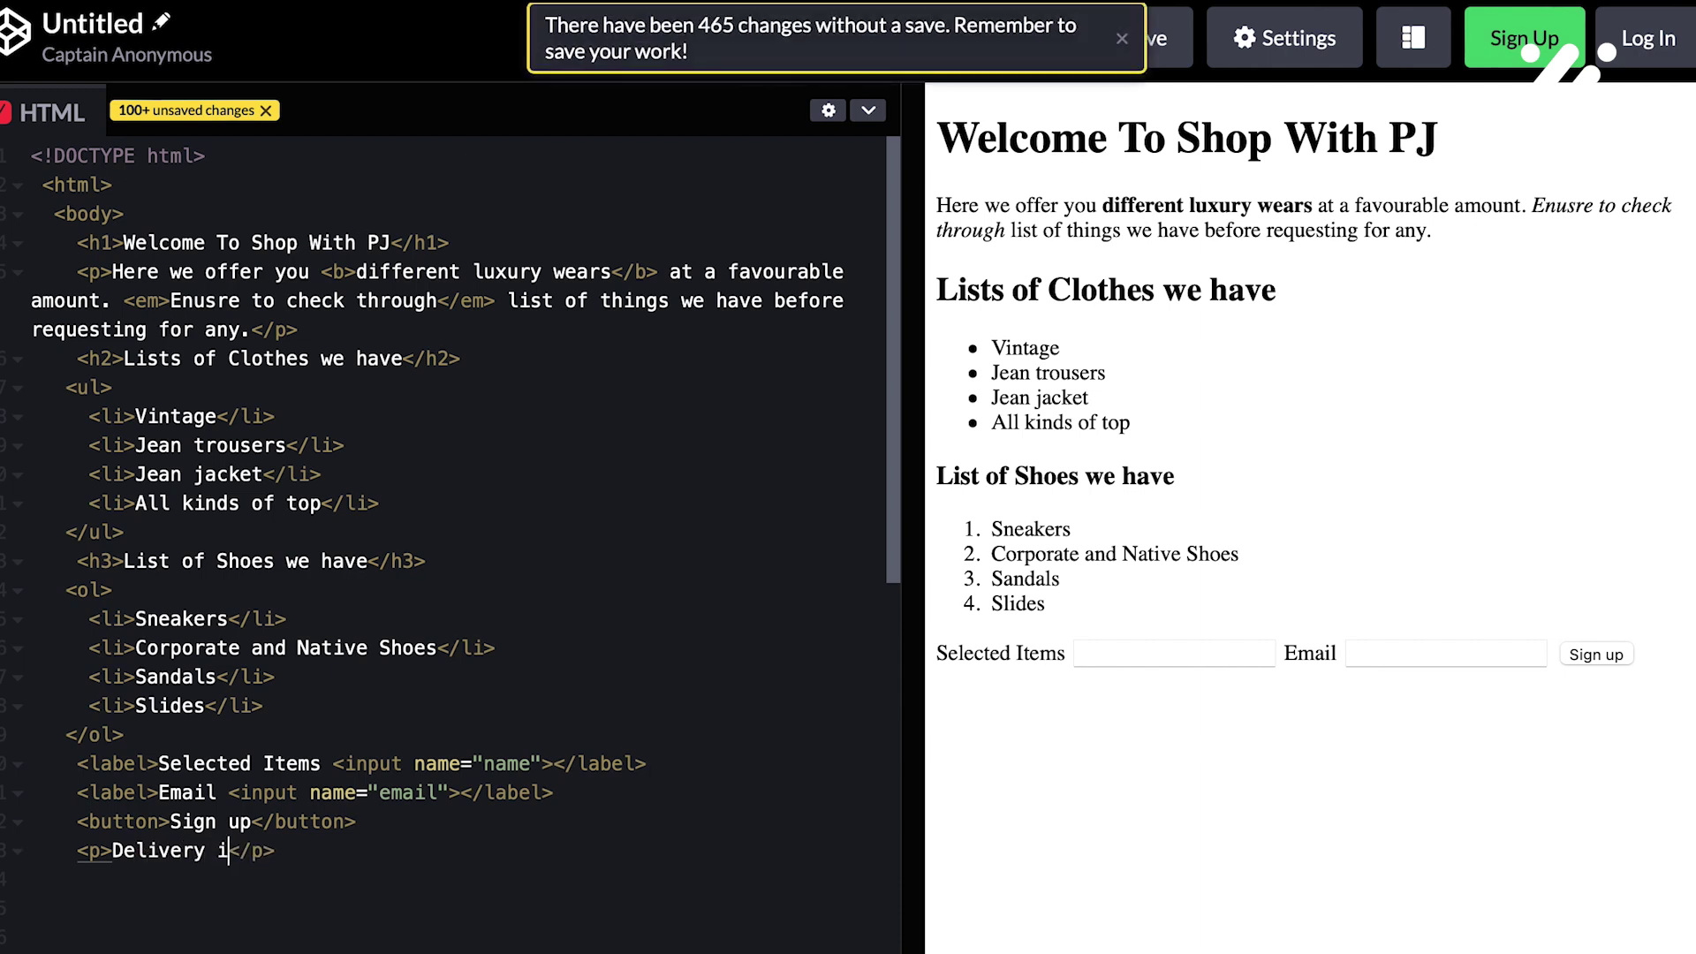
text(s )
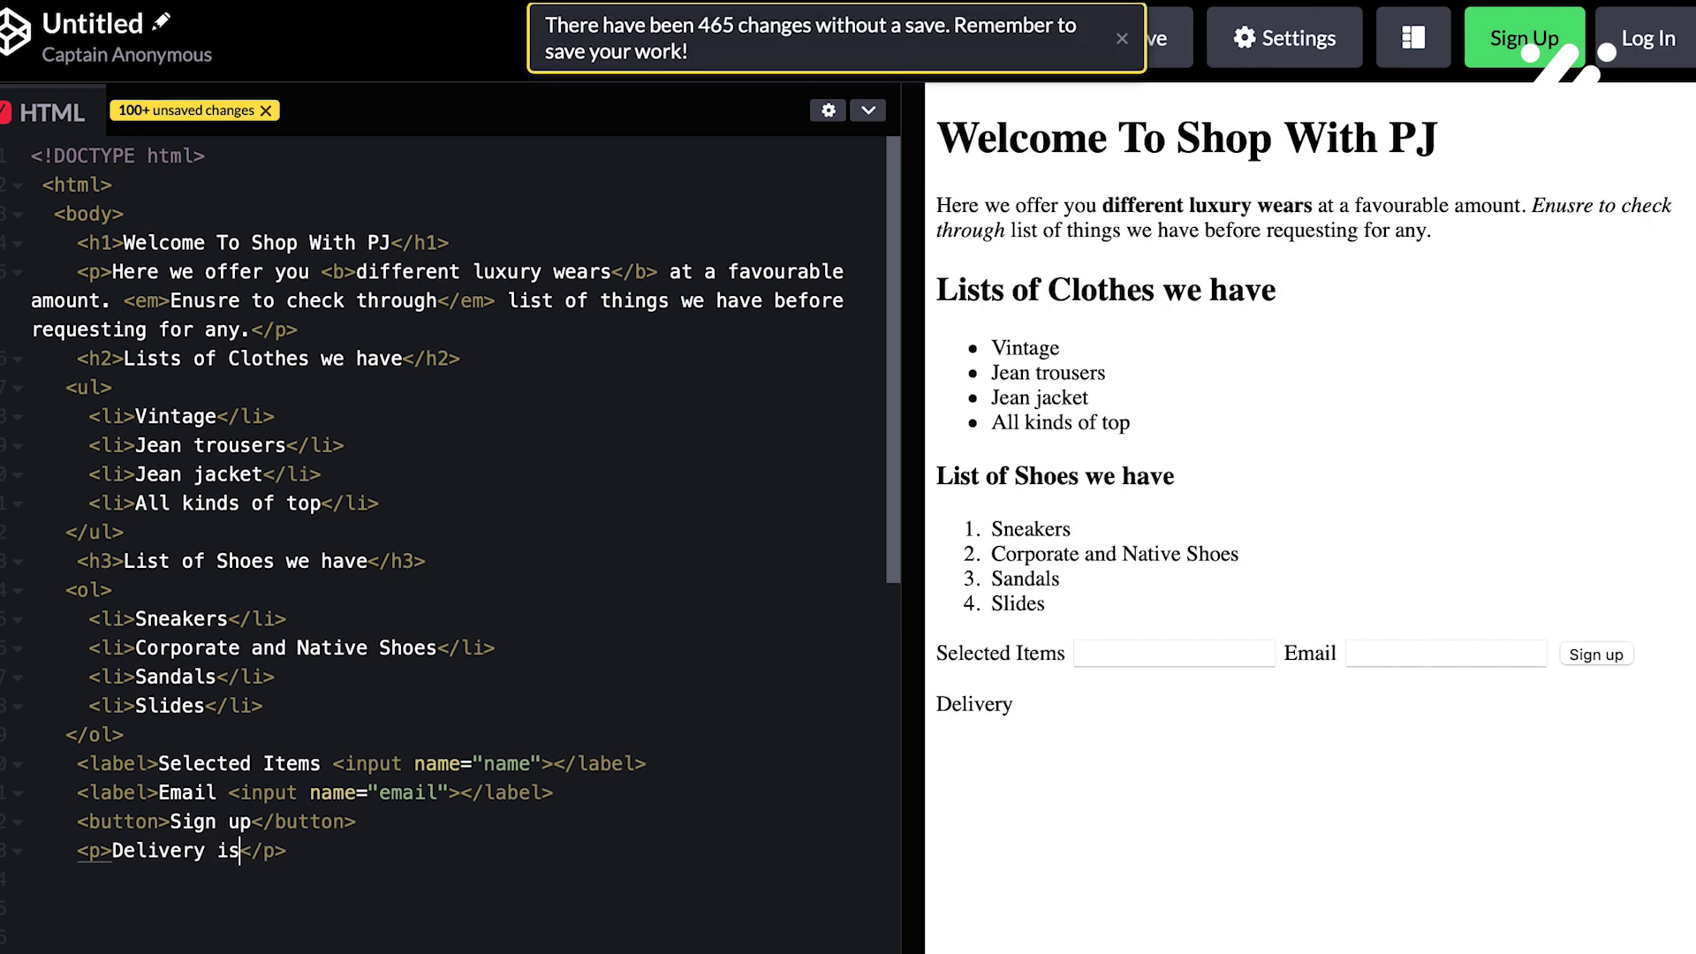
text(with)
text(in)
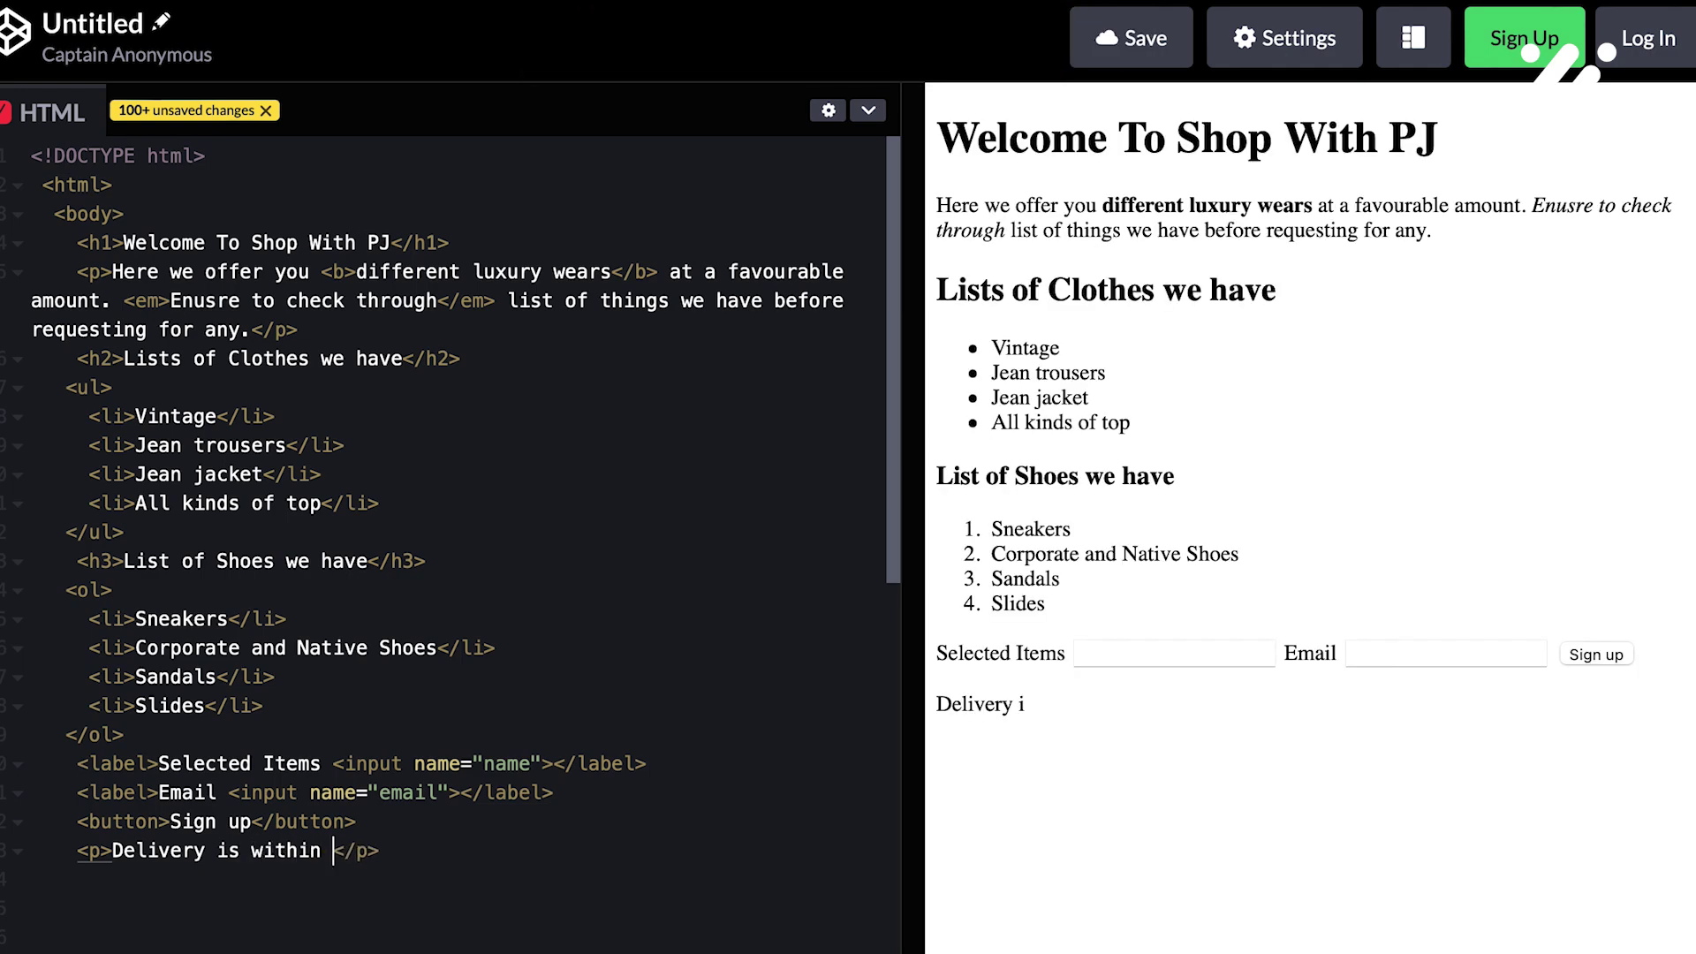
text( four d)
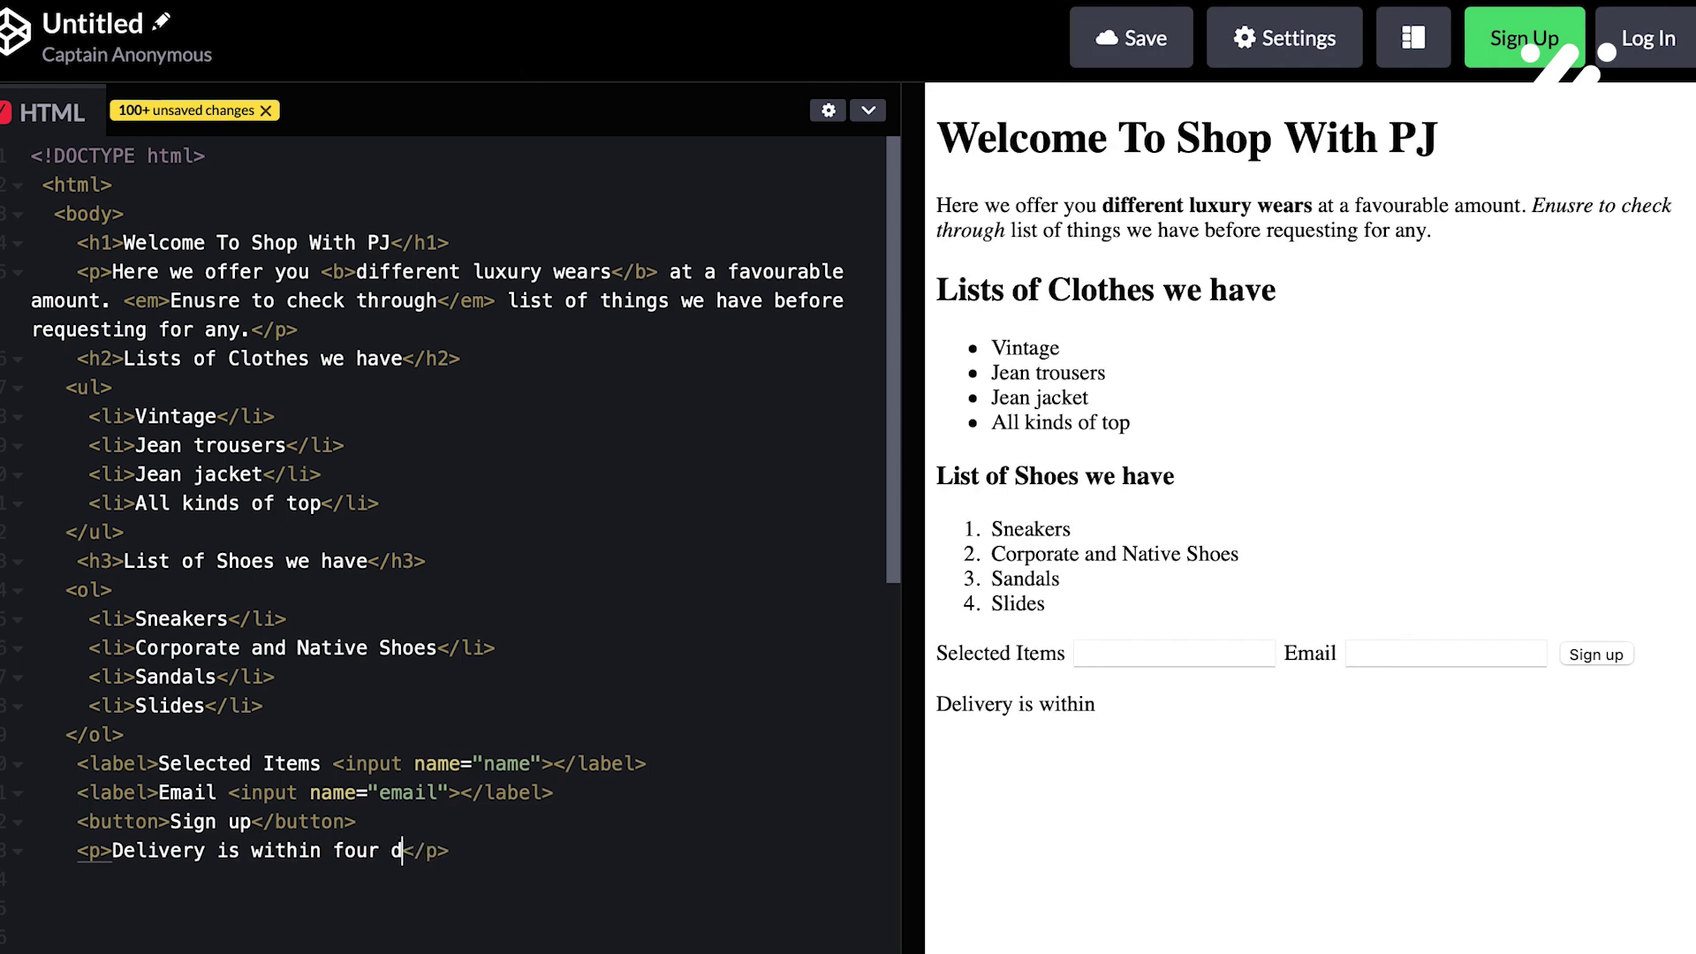
text(ays af)
text(ter )
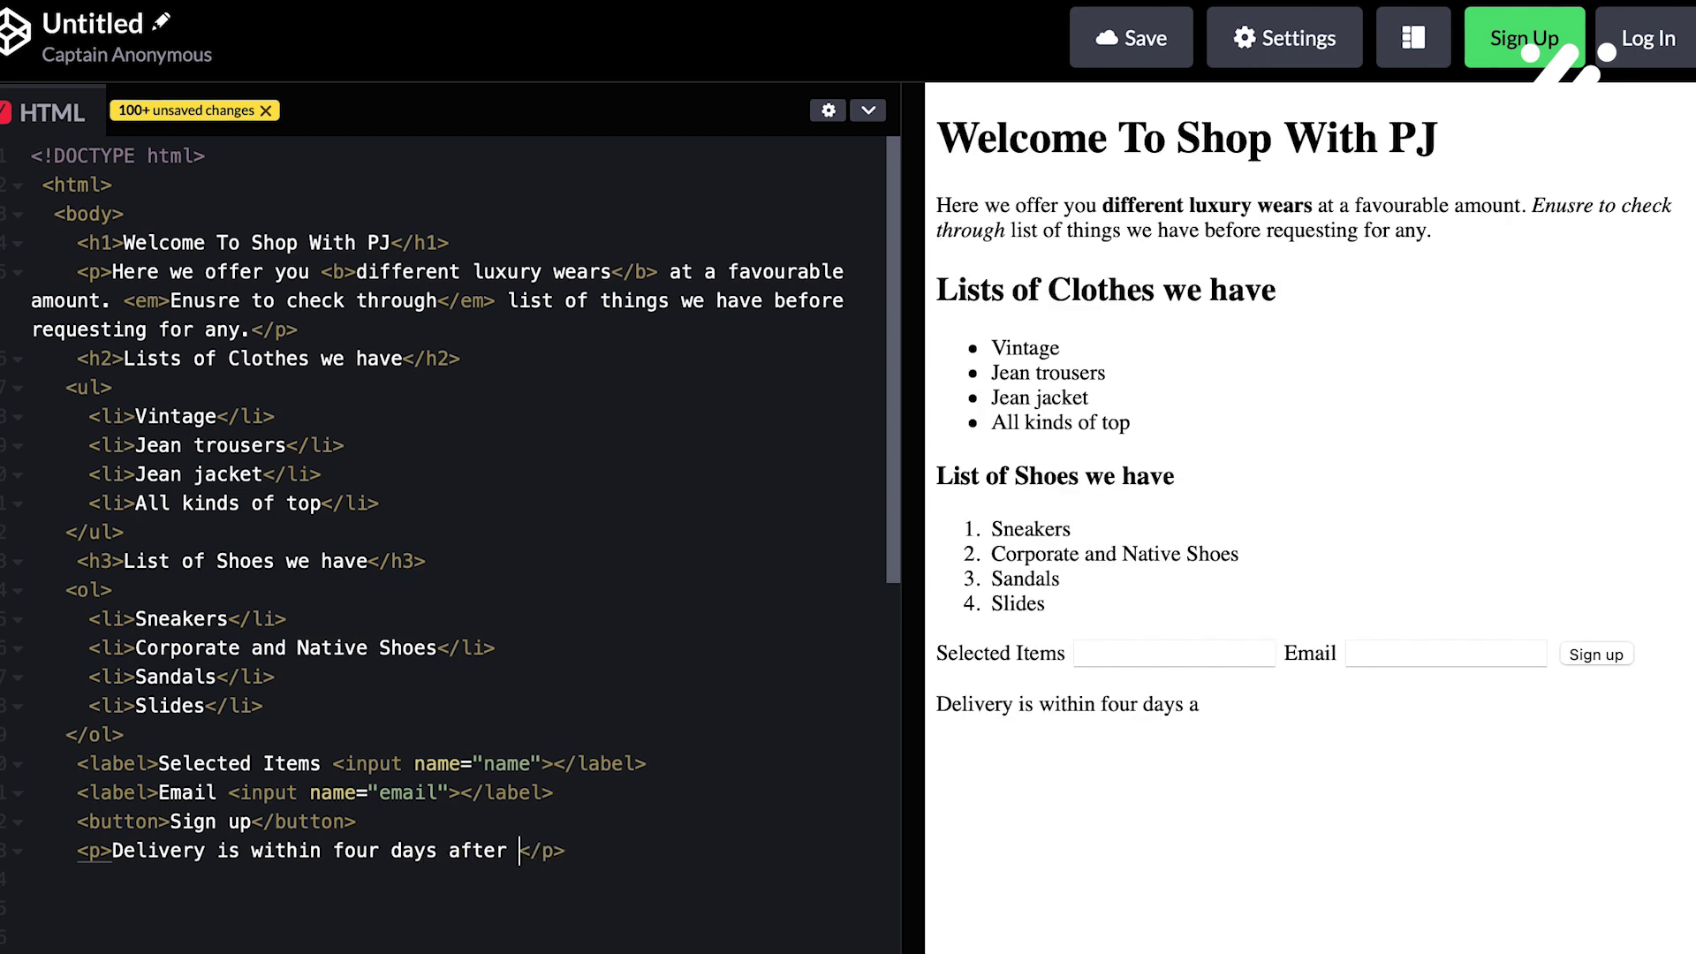
text(order )
text(pay)
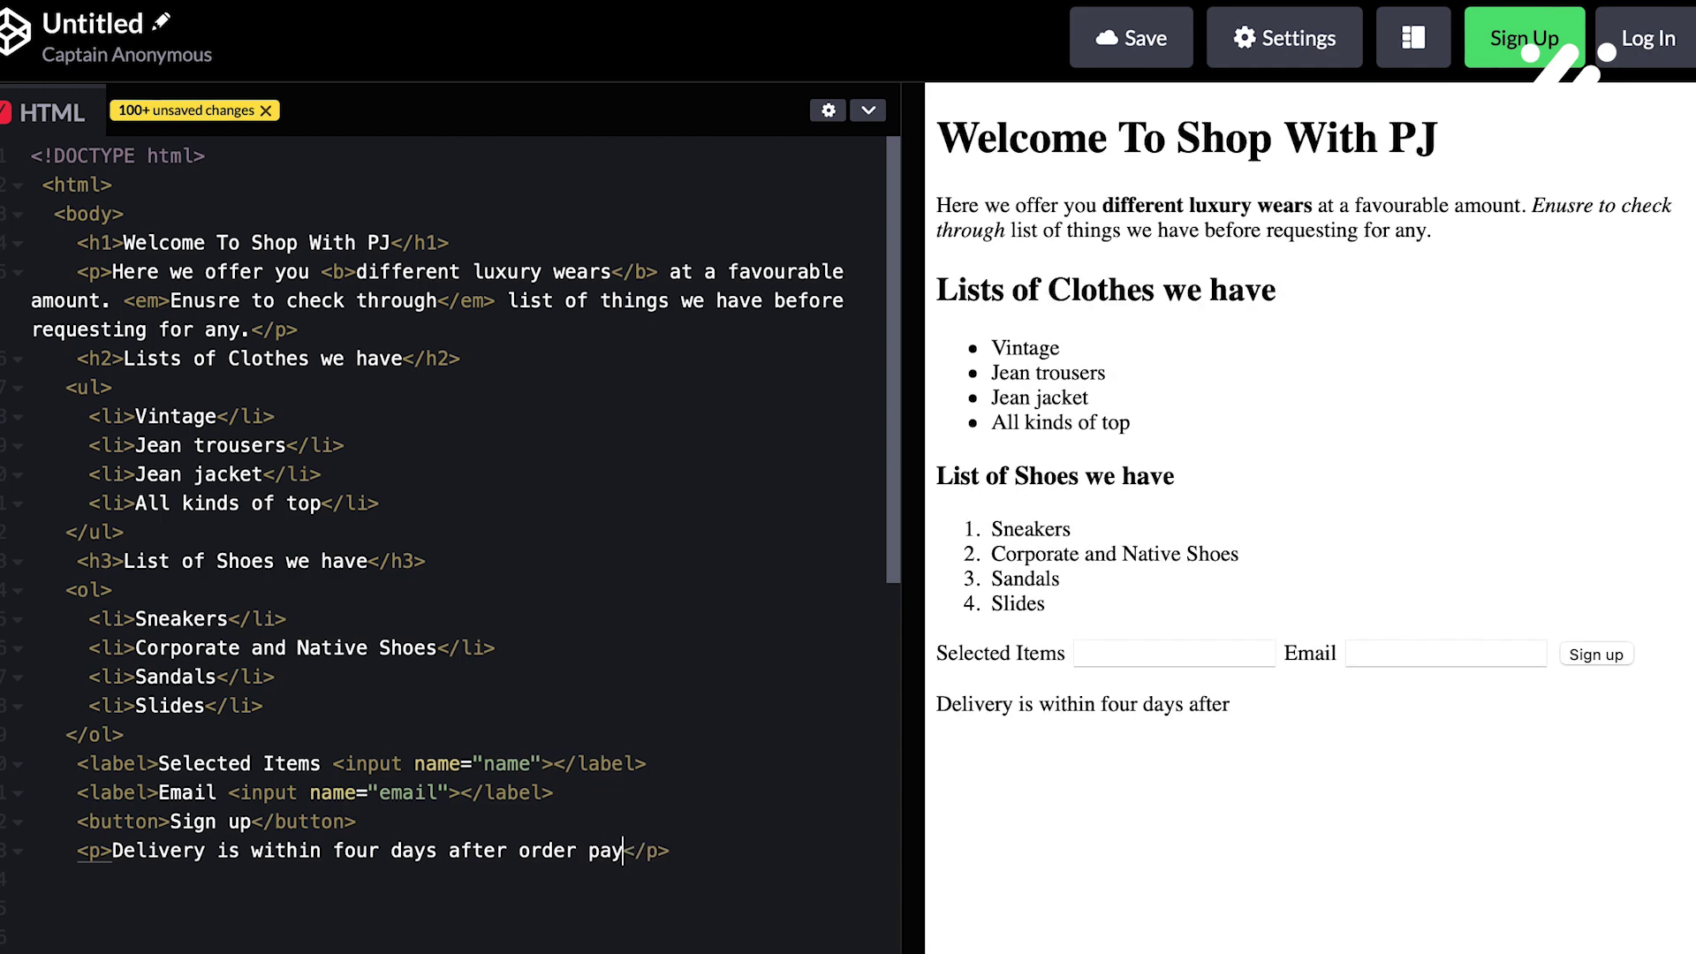
text(ment co)
text(nf)
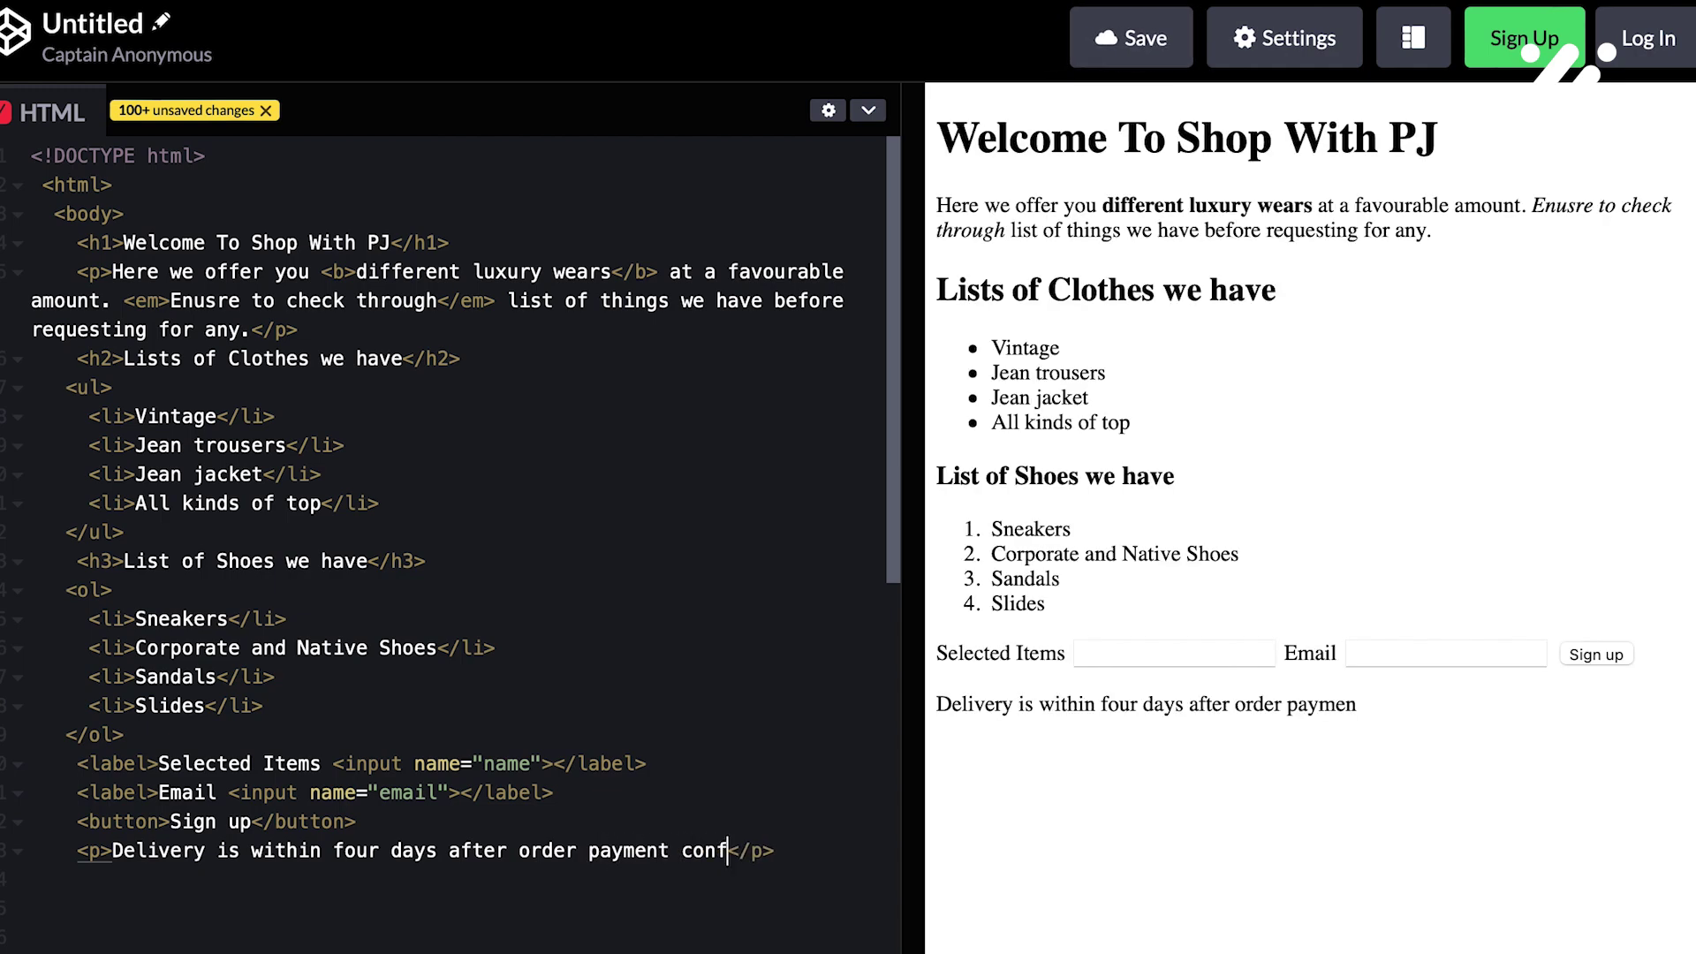
text(irmatio)
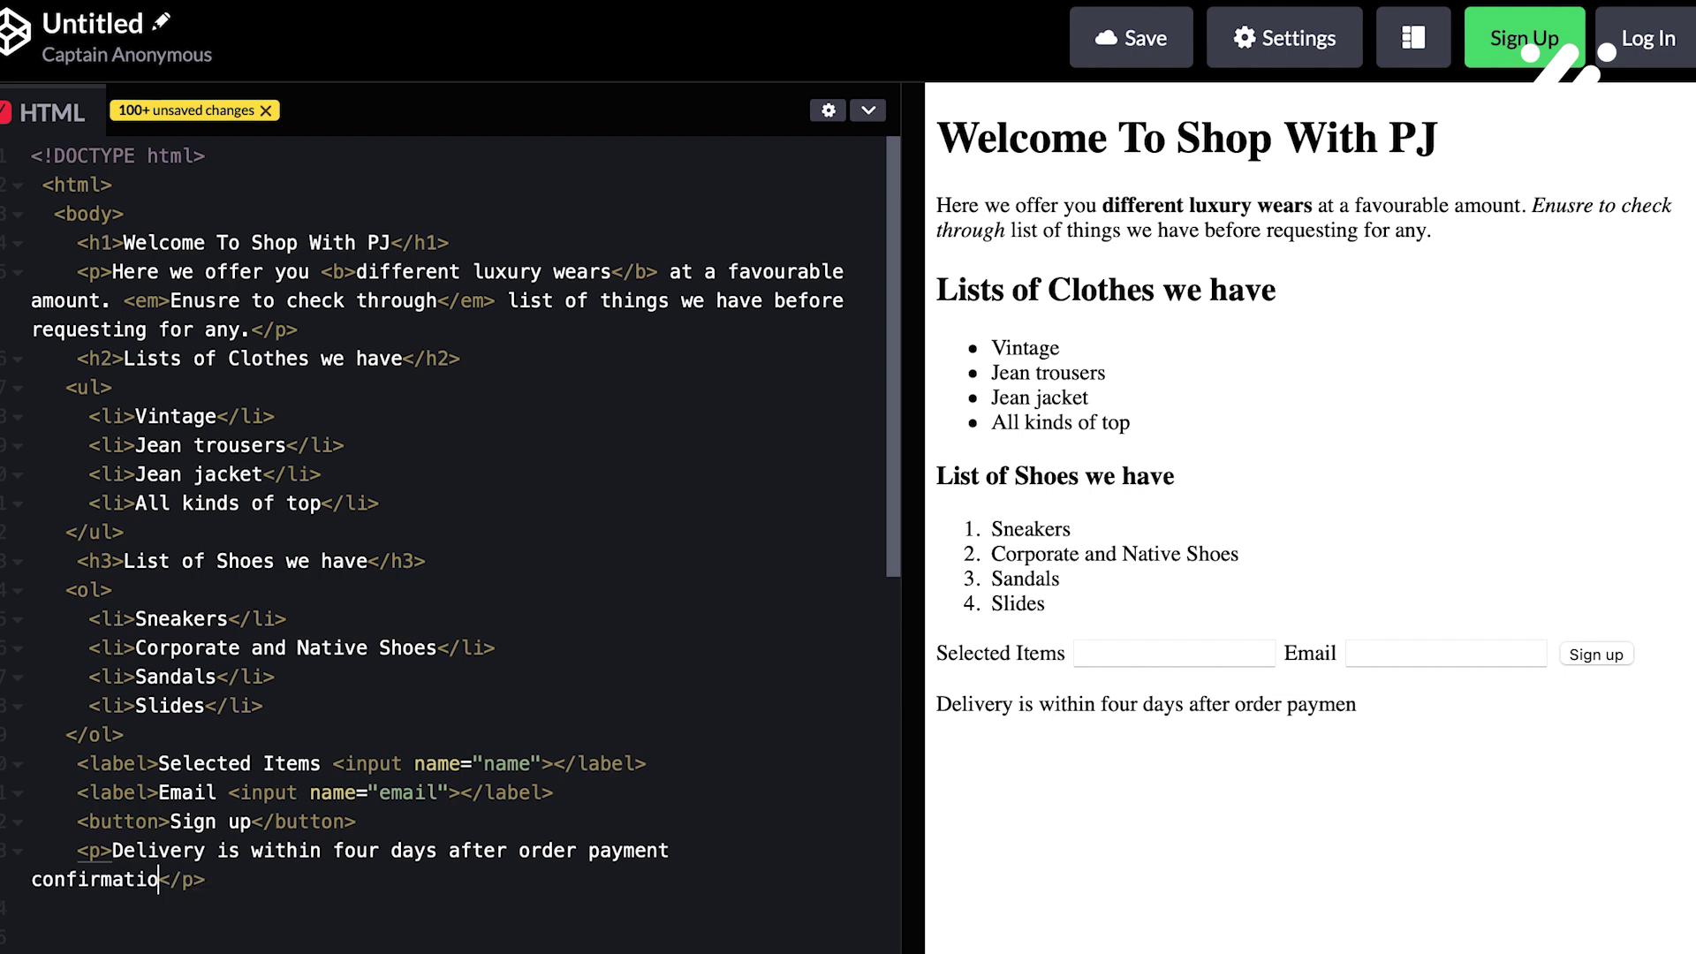
text(n)
text(.)
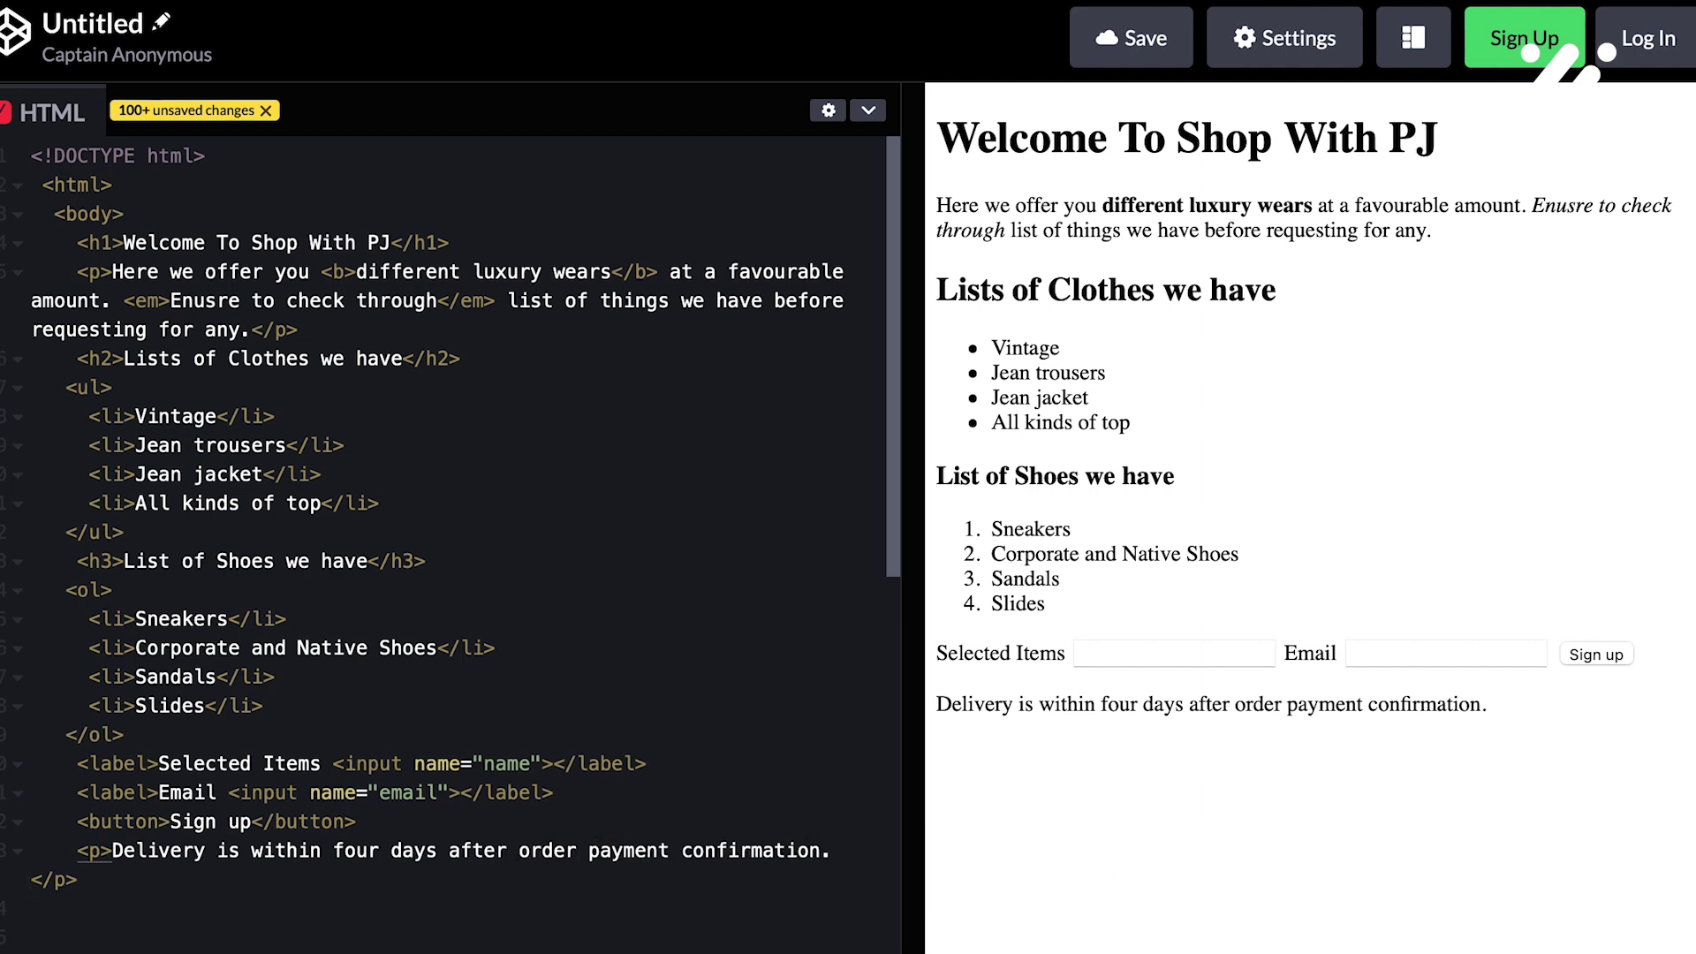
Step: Wrap the delivery sentence in <b>…</b> inside the paragraph
click(113, 853)
text(<)
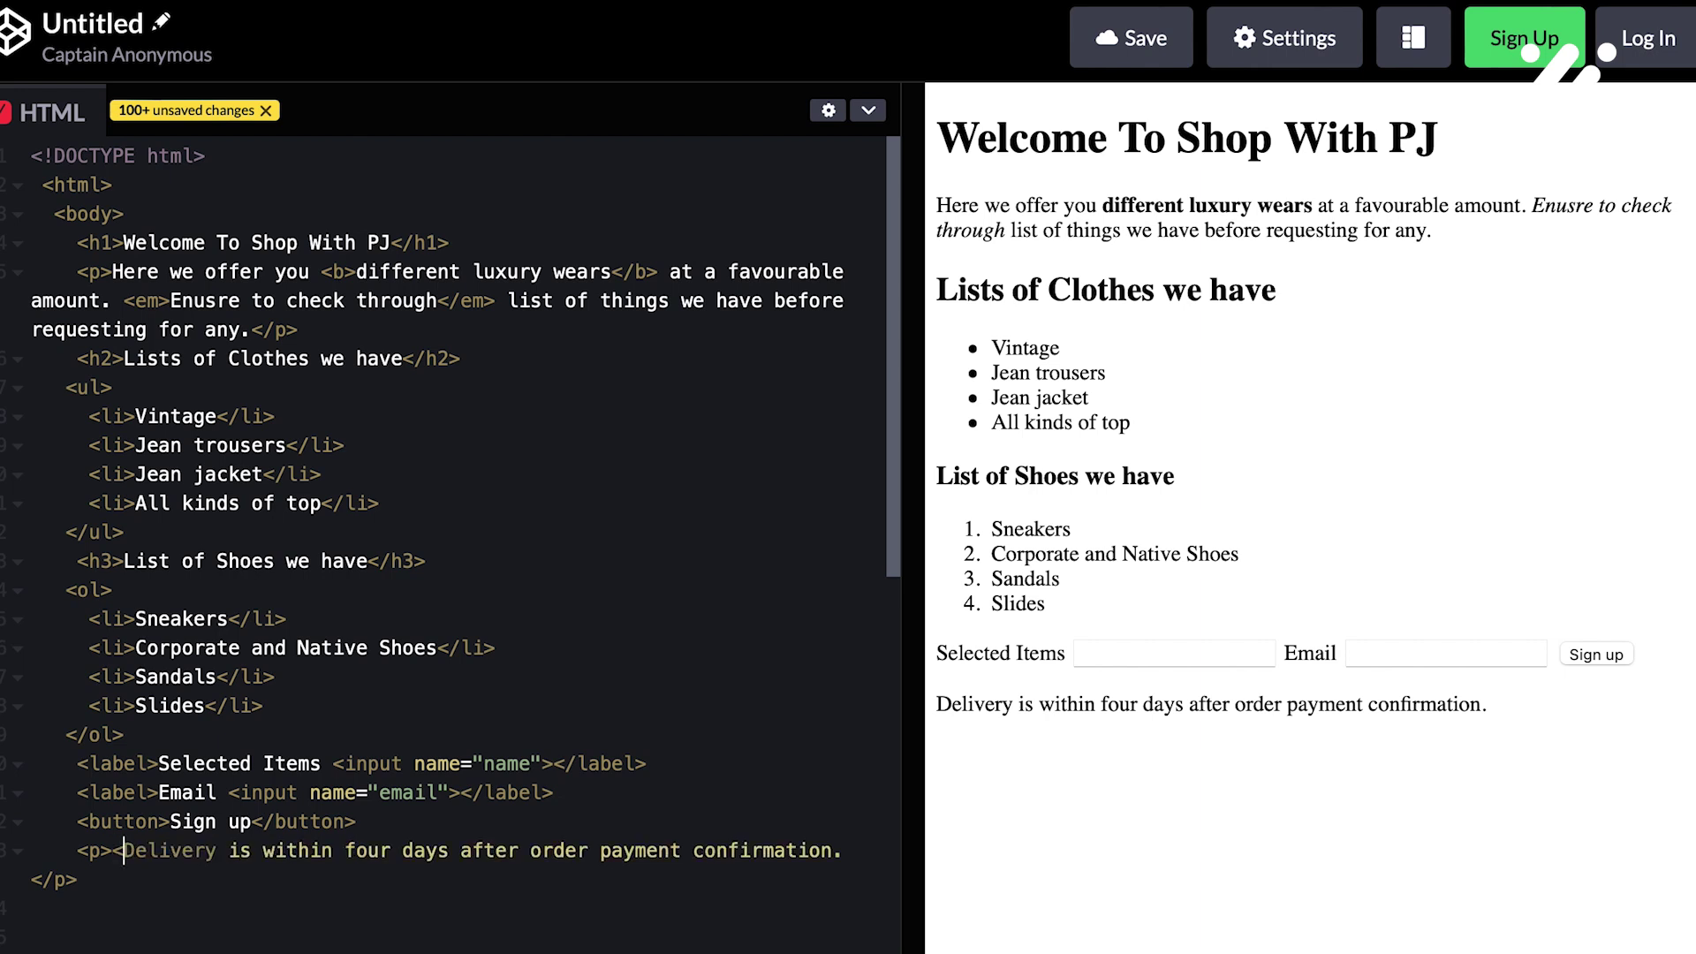
text(b>)
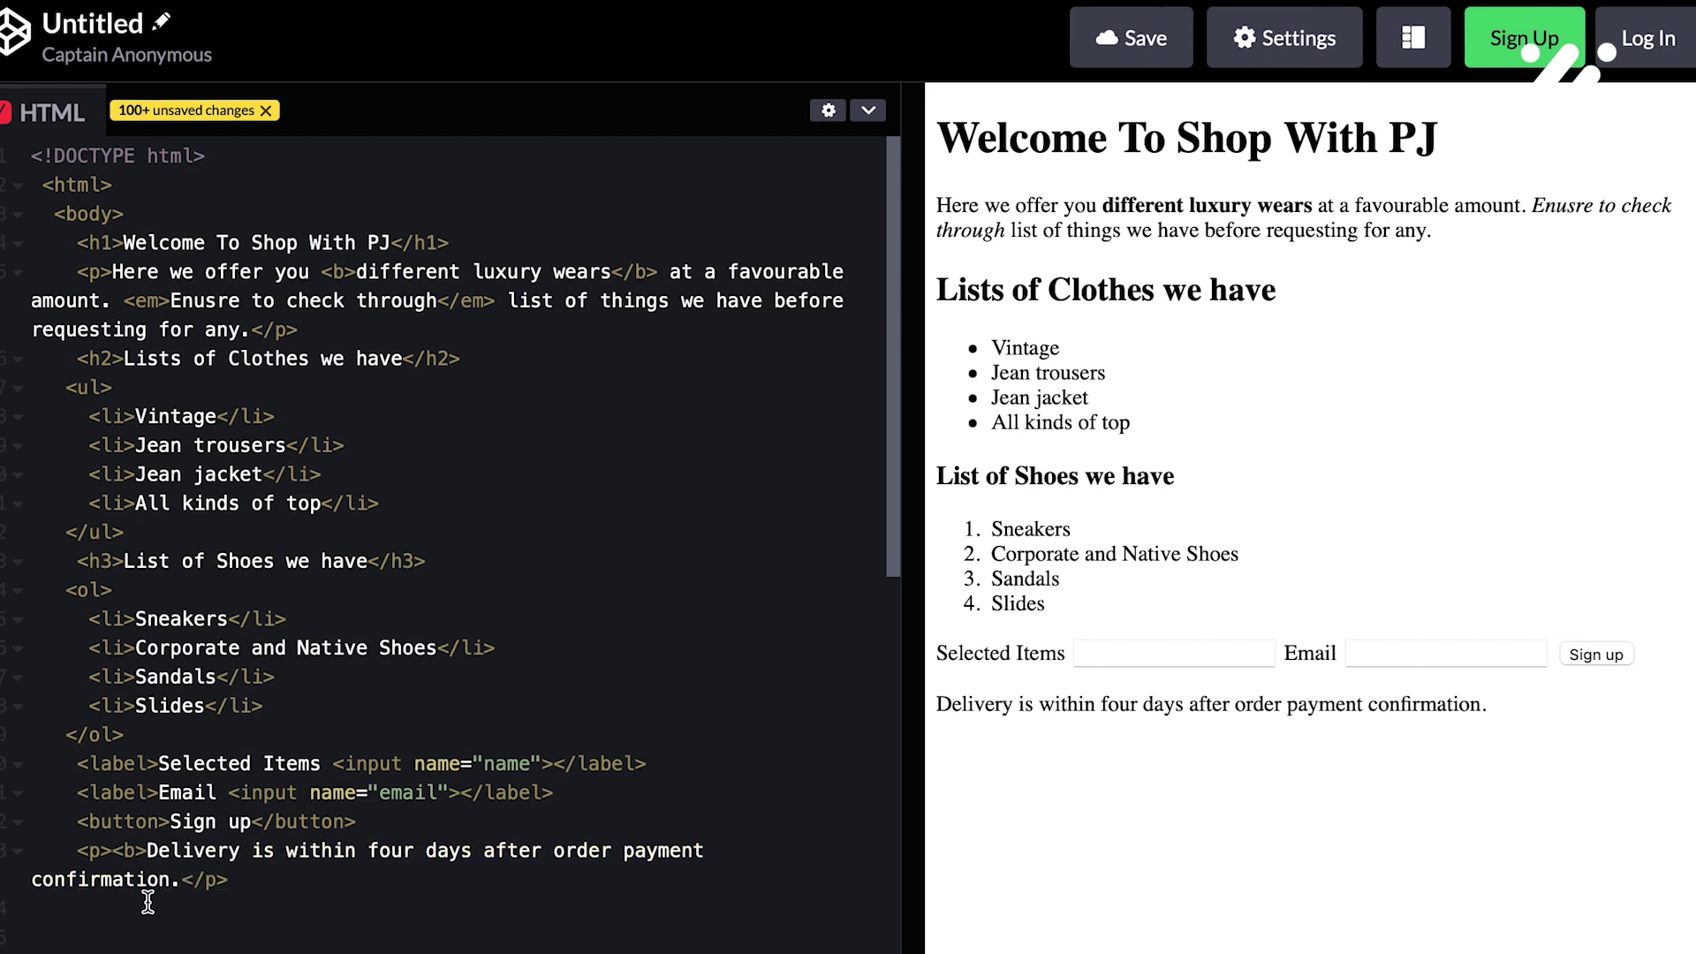
click(181, 879)
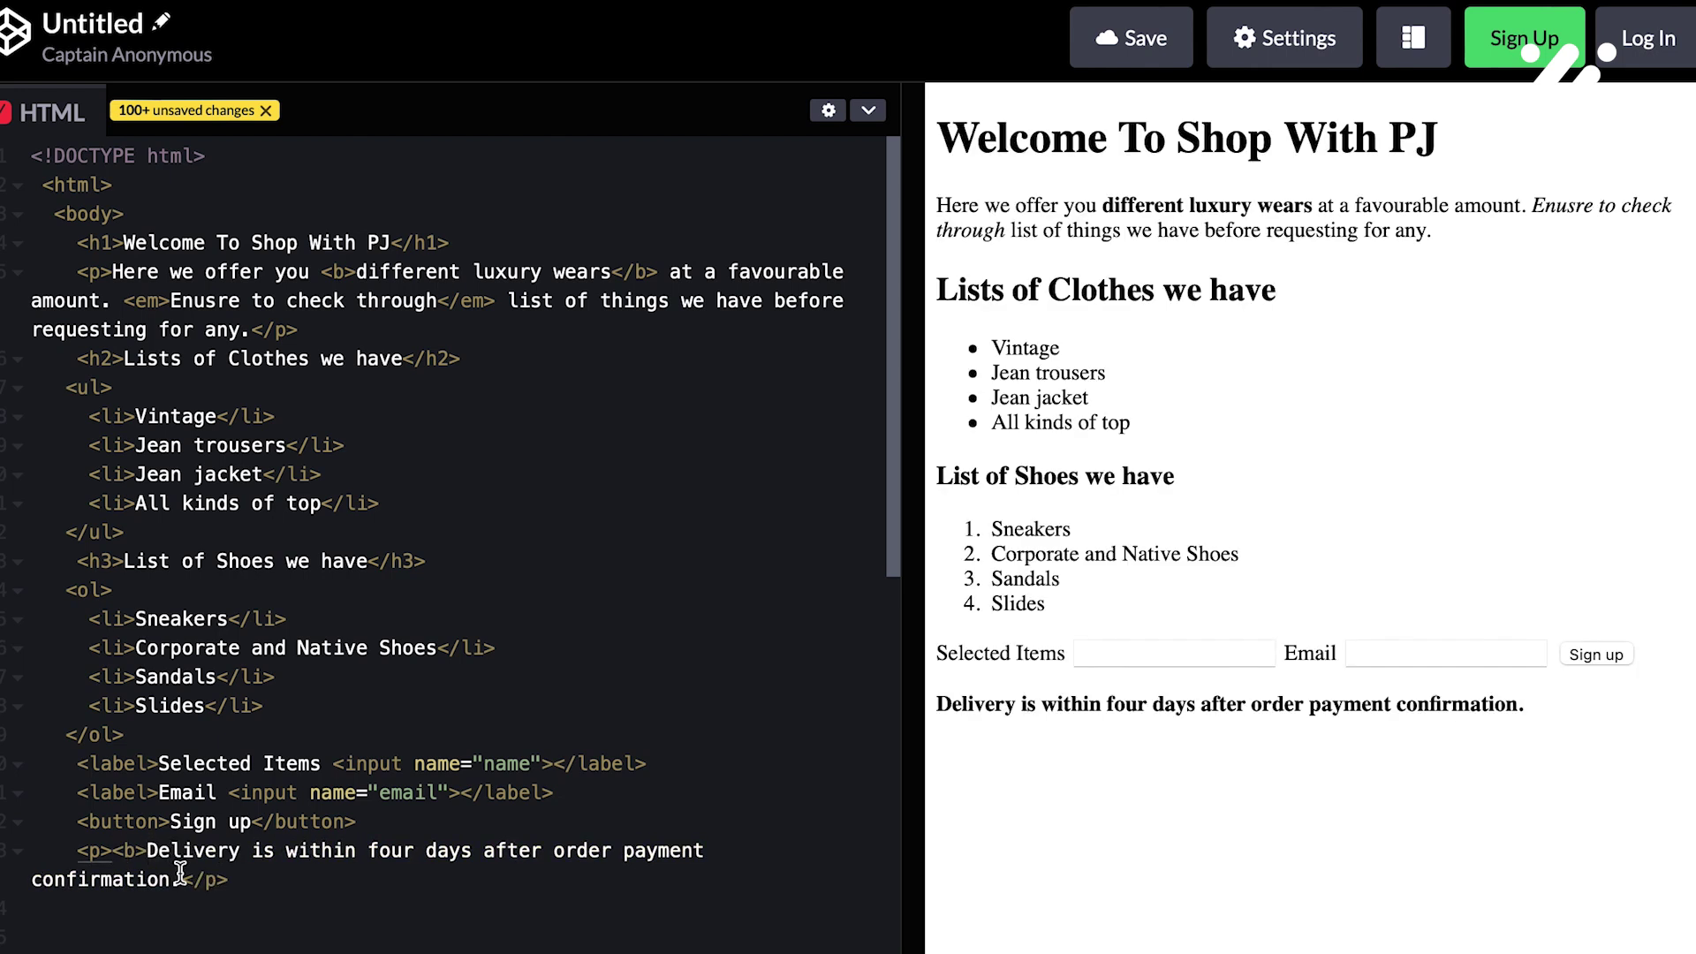
text(</b></p)
text(>)
text(<)
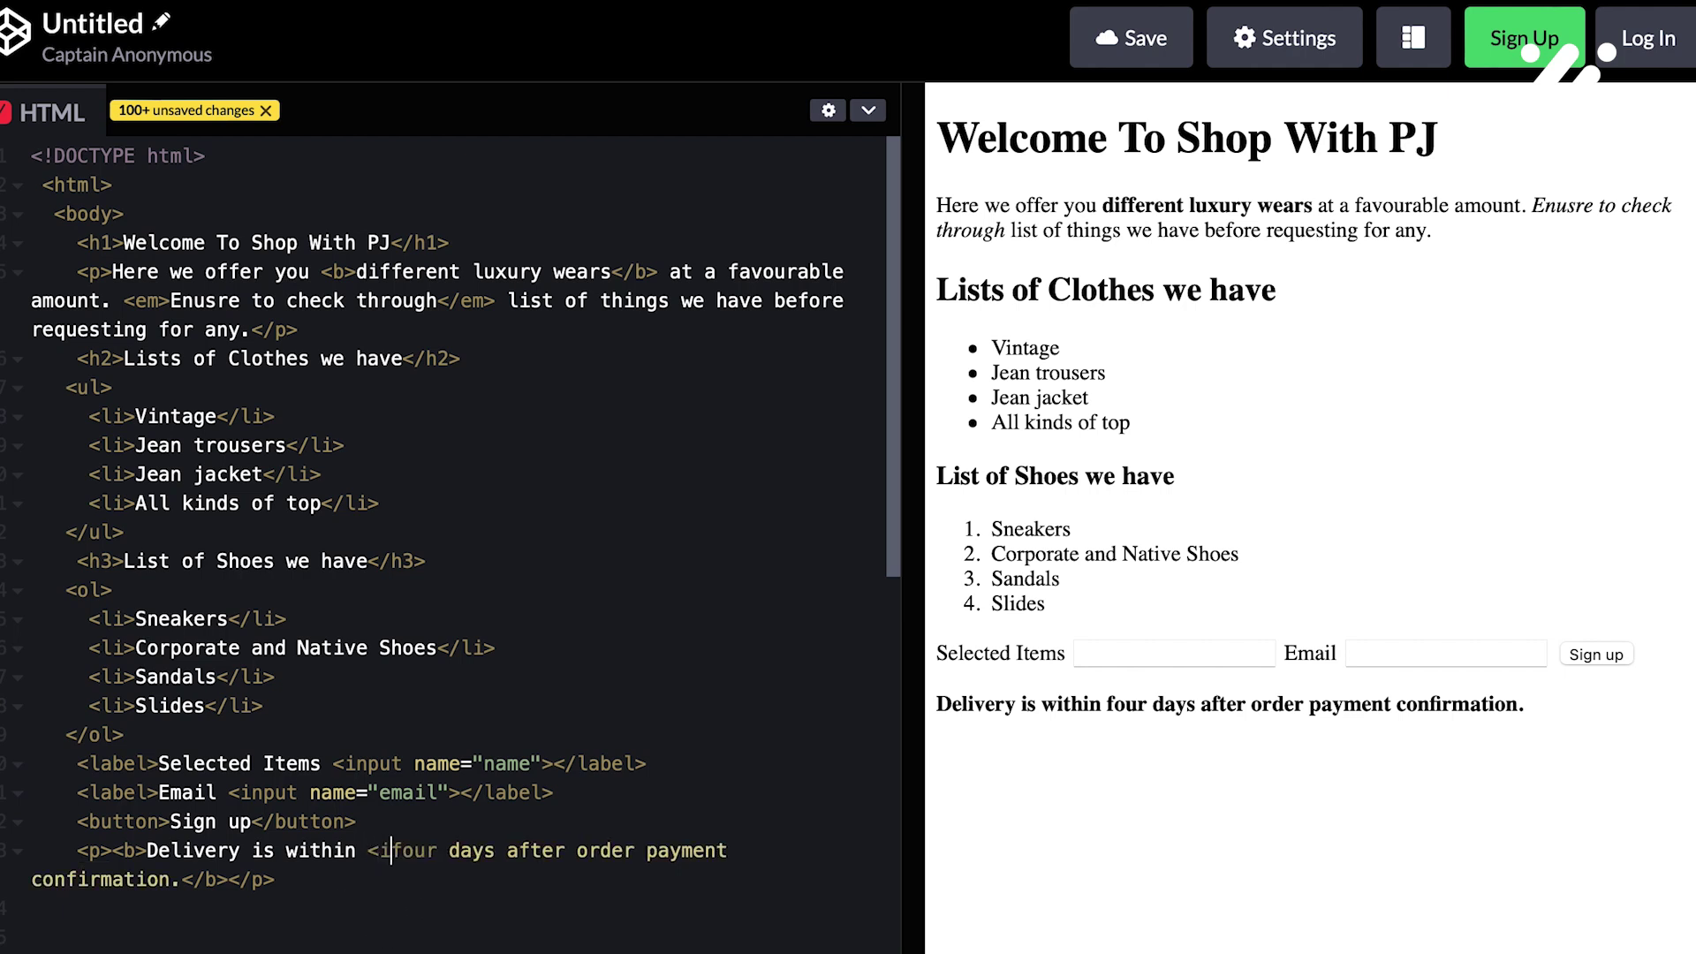
text(i>)
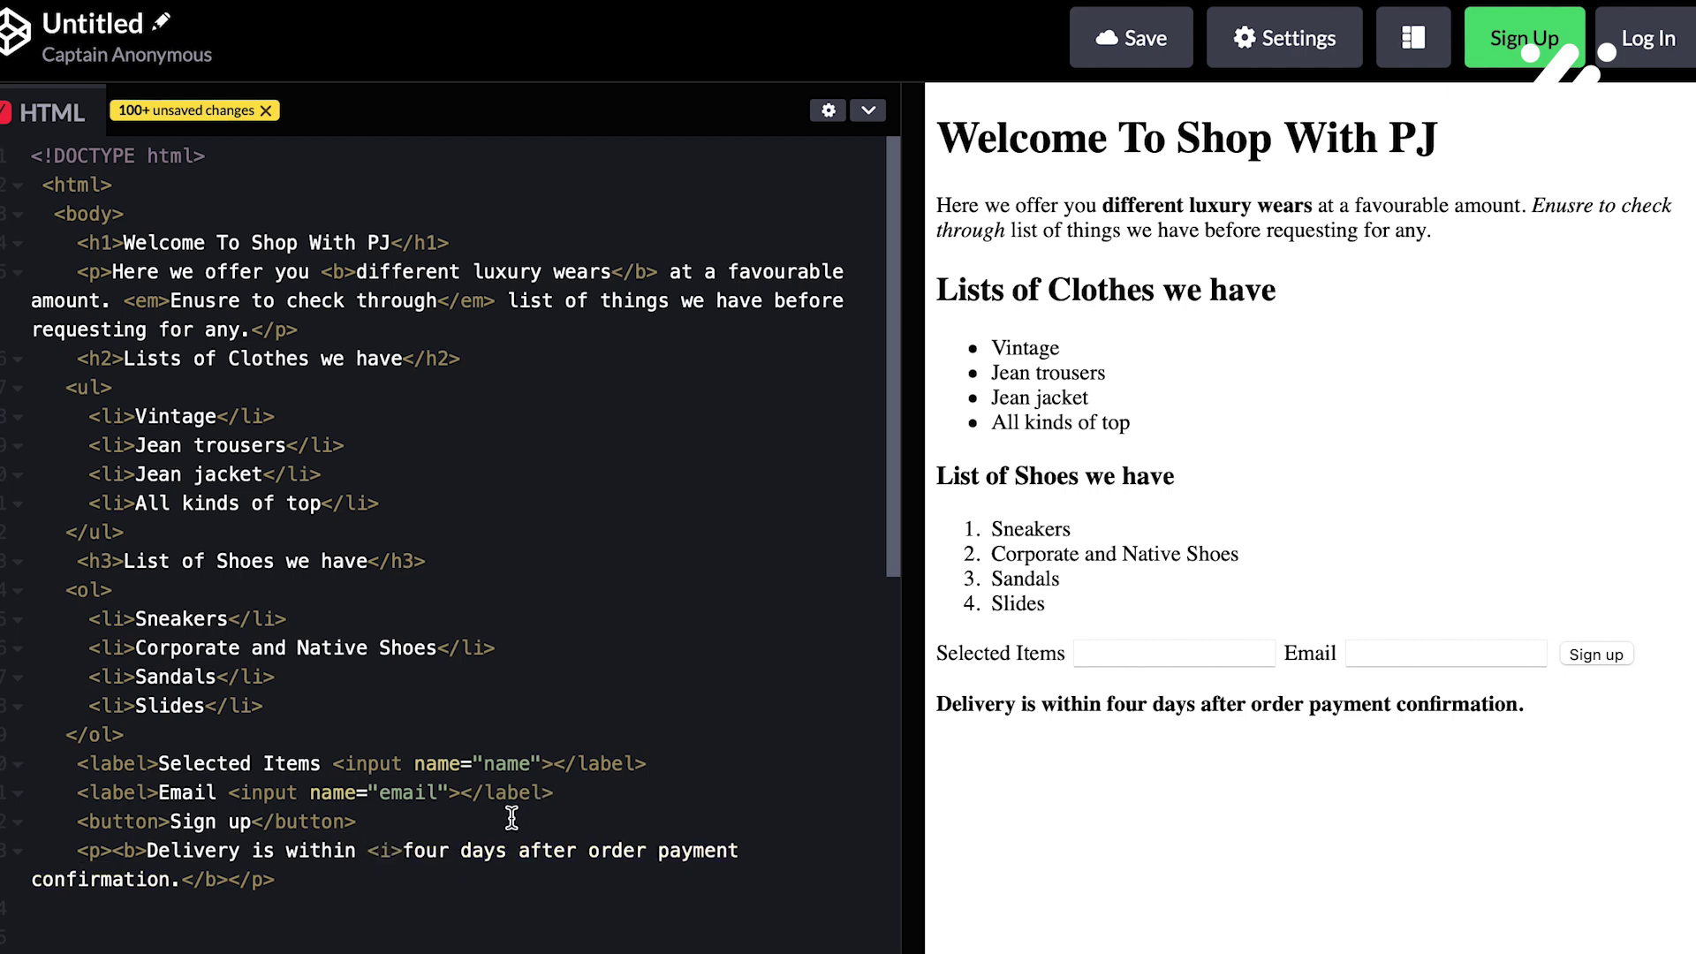
Step: Wrap 'four days' in <i>…</i> tags within the delivery sentence
click(510, 857)
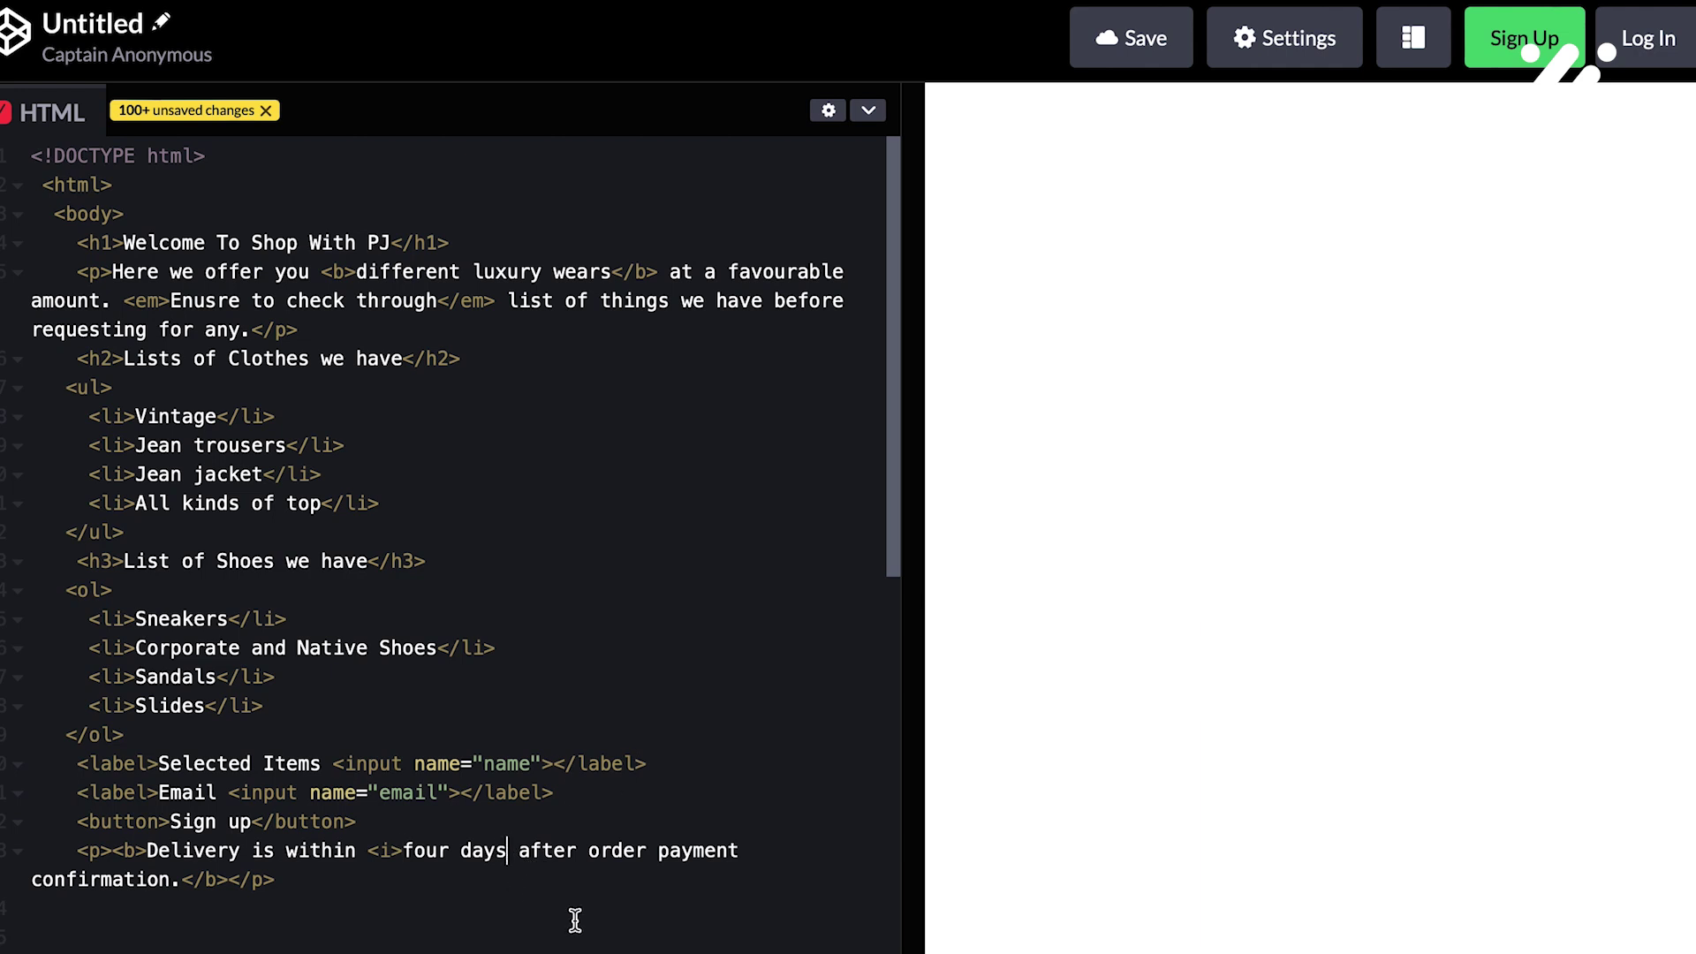
text(</i)
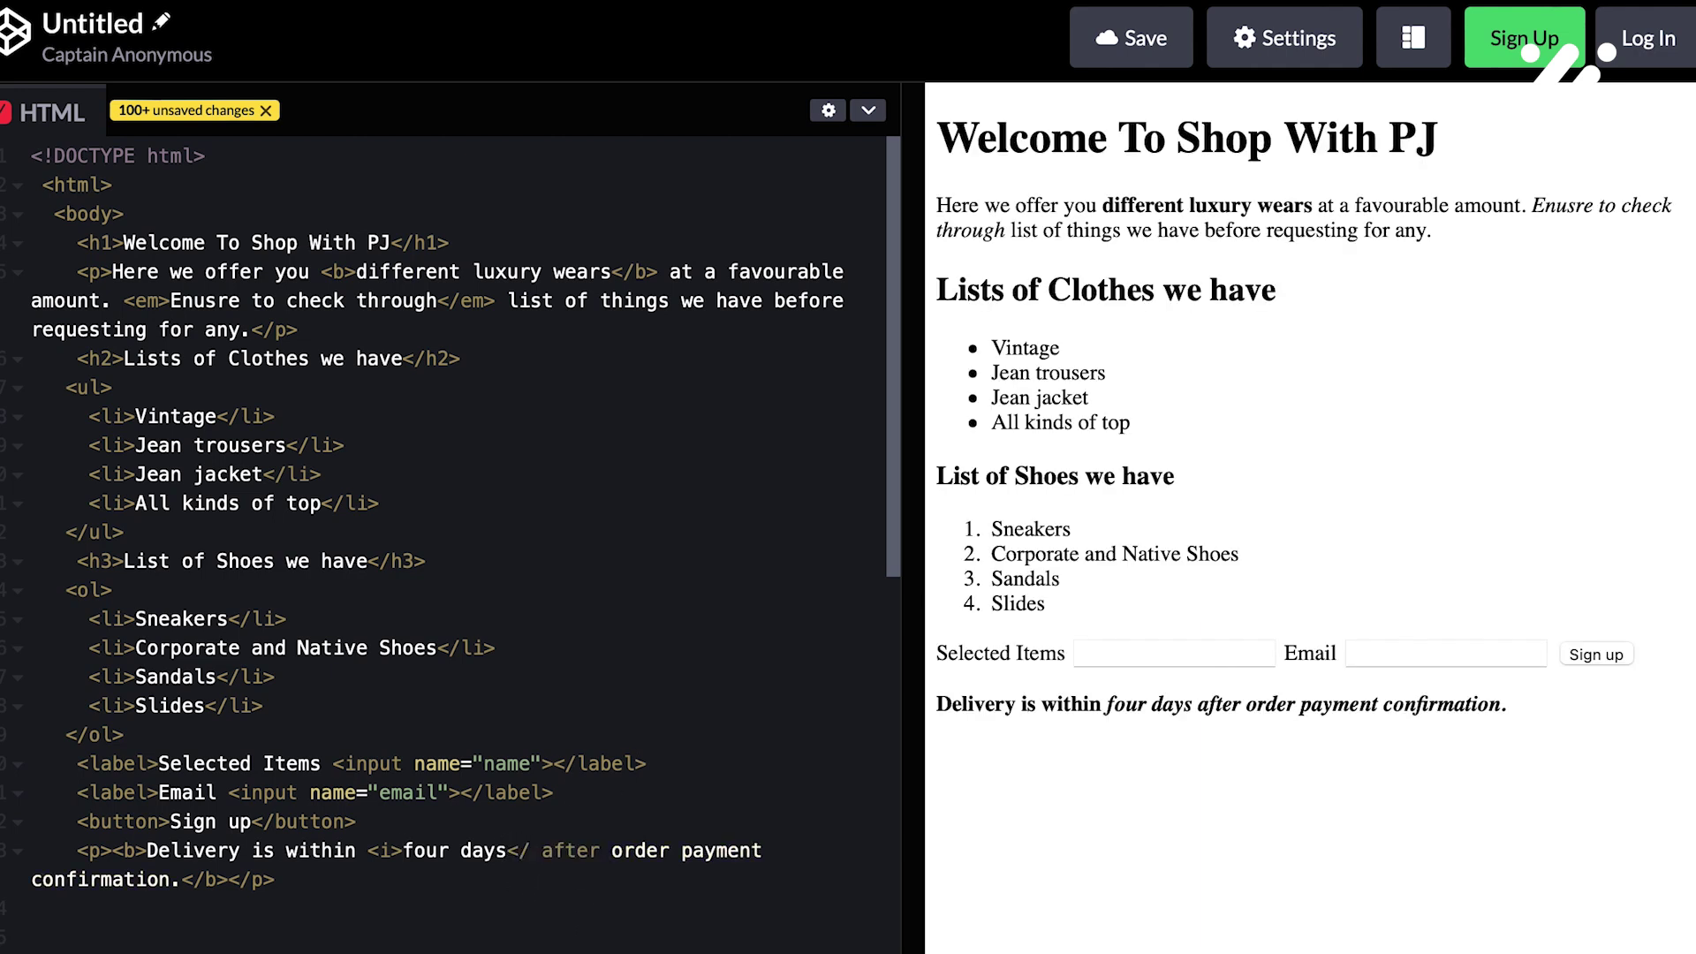
text(>)
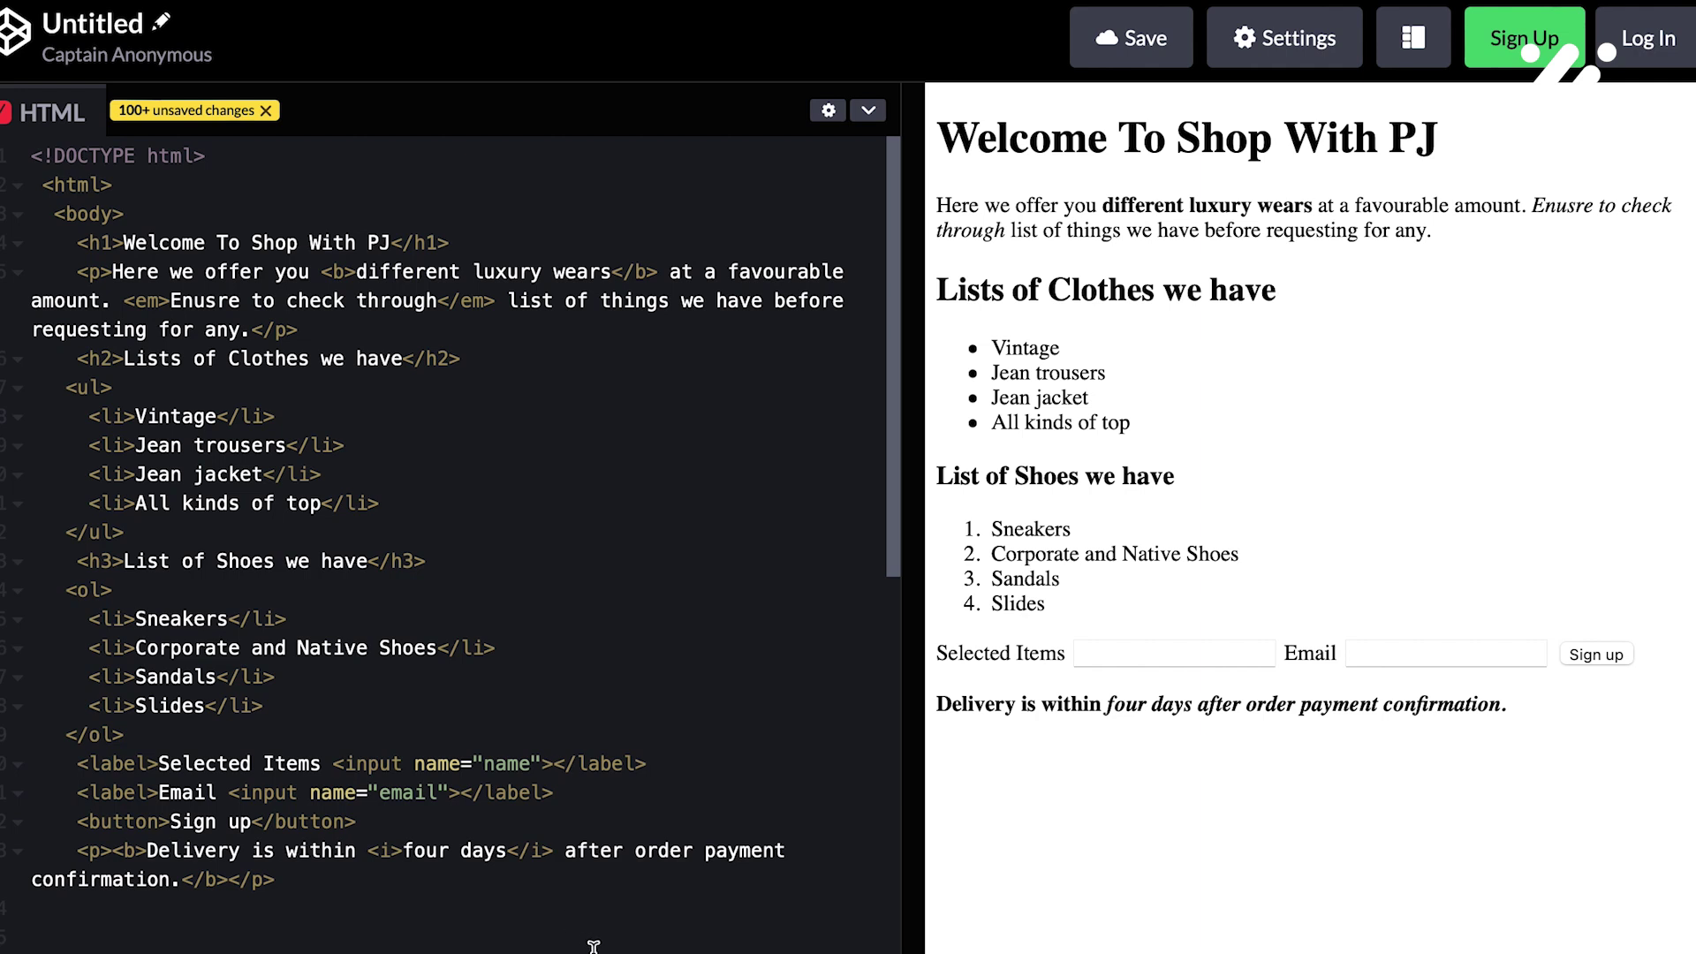